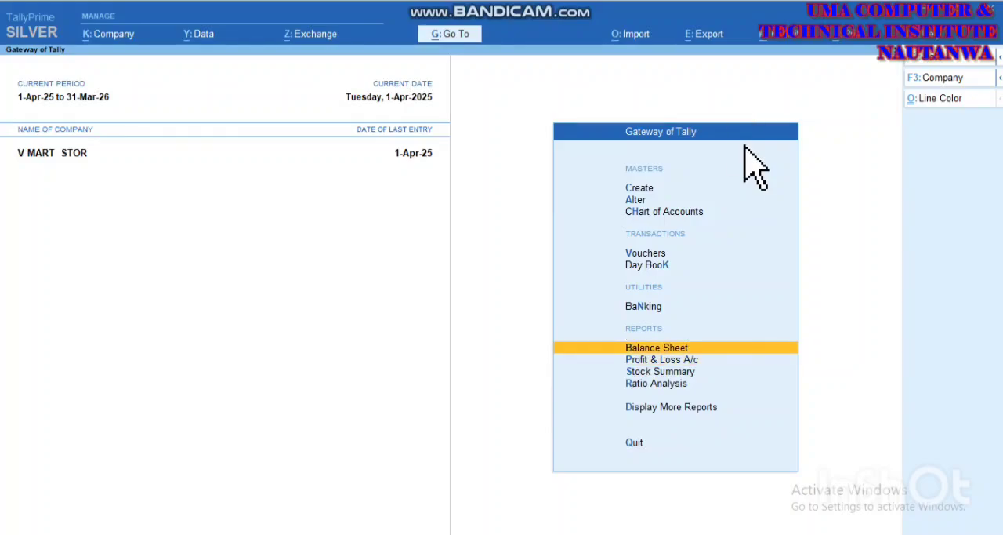
Step: Open the Balance Sheet in detailed view and examine the suppliers listed under Sundry Creditors
{"action": "key", "text": "Return"}
{"action": "key", "text": "alt+F5"}
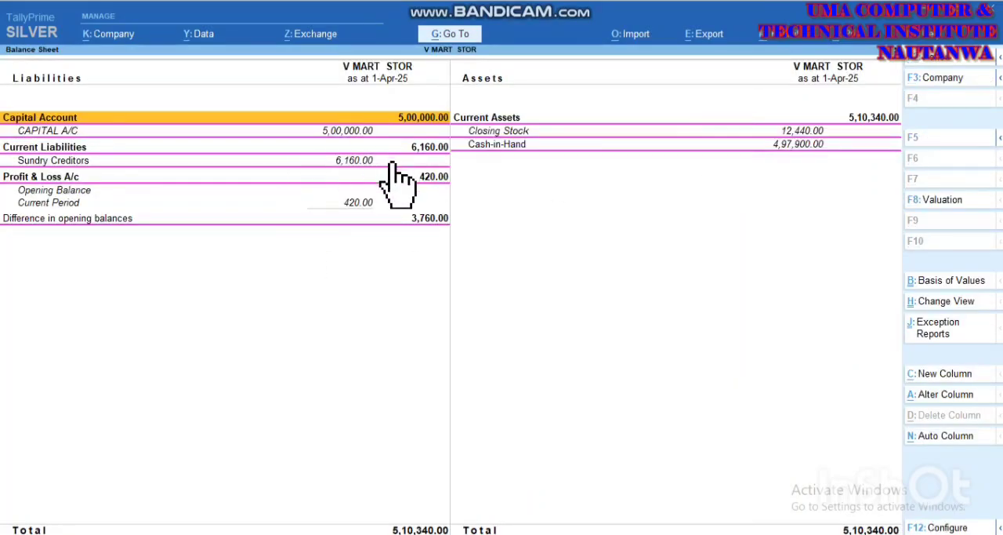
{"action": "left_click", "coordinate": [358, 158]}
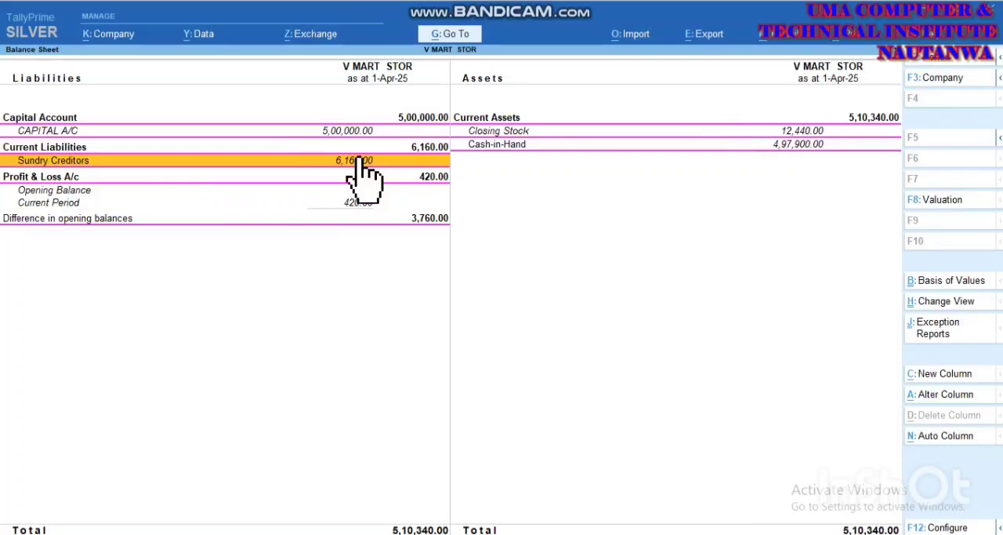
{"action": "left_click", "coordinate": [358, 159]}
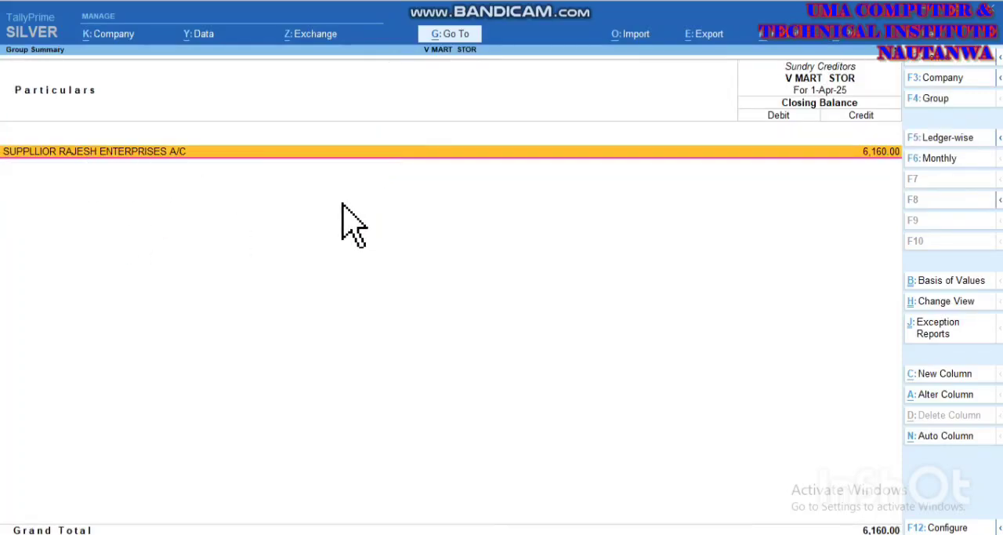
{"action": "key", "text": "Escape"}
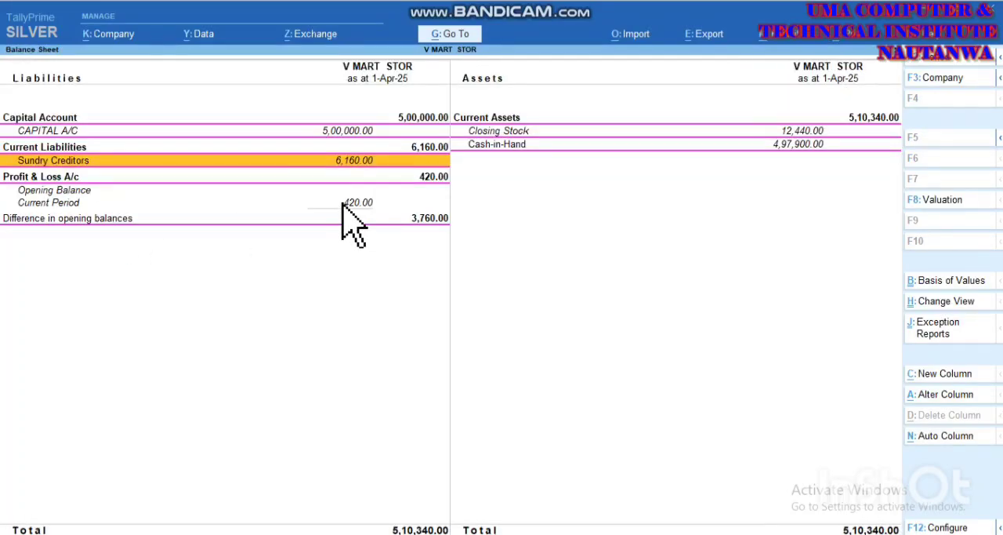
{"action": "key", "text": "Return"}
{"action": "key", "text": "Escape"}
{"action": "key", "text": "Escape"}
{"action": "key", "text": "Escape"}
{"action": "key", "text": "Escape"}
Step: Start voucher entry, show the inactive voucher types and activate the Purchase Order voucher type
{"action": "key", "text": "Down"}
{"action": "key", "text": "Down"}
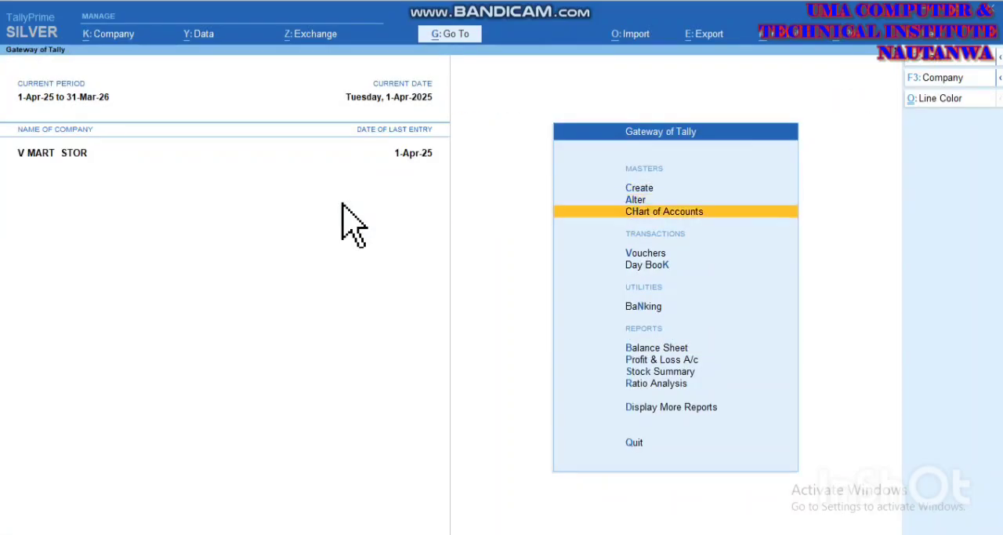
{"action": "key", "text": "Return"}
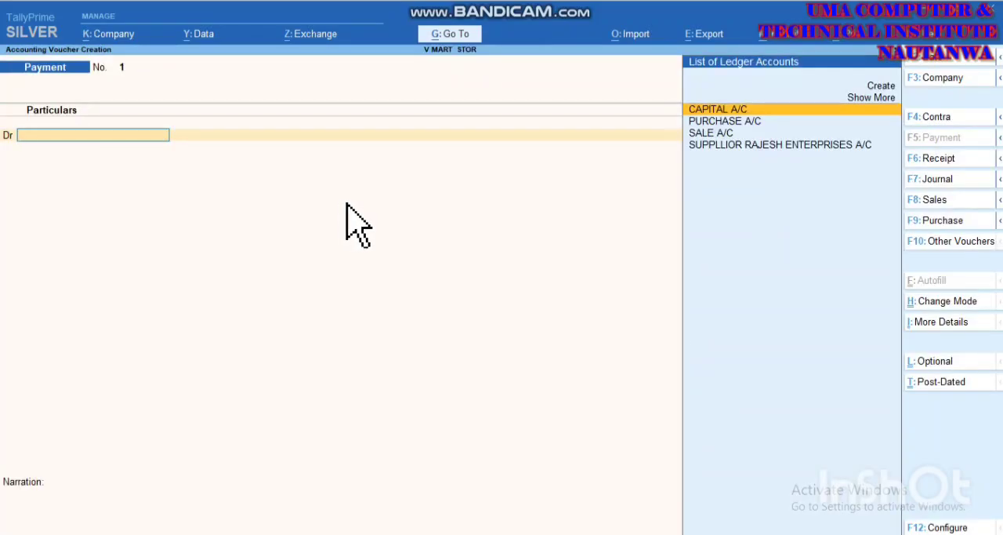
{"action": "left_click", "coordinate": [935, 243]}
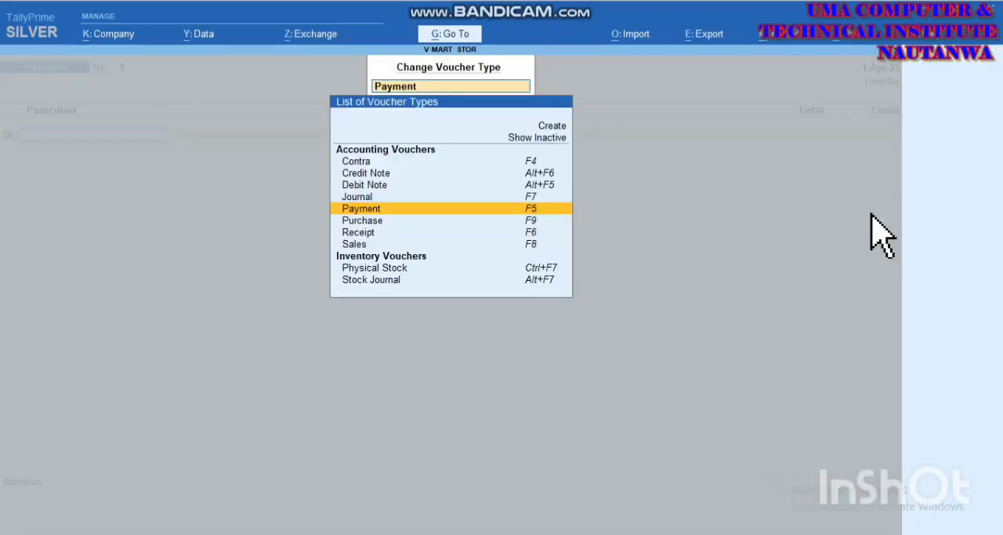
{"action": "left_click", "coordinate": [538, 139]}
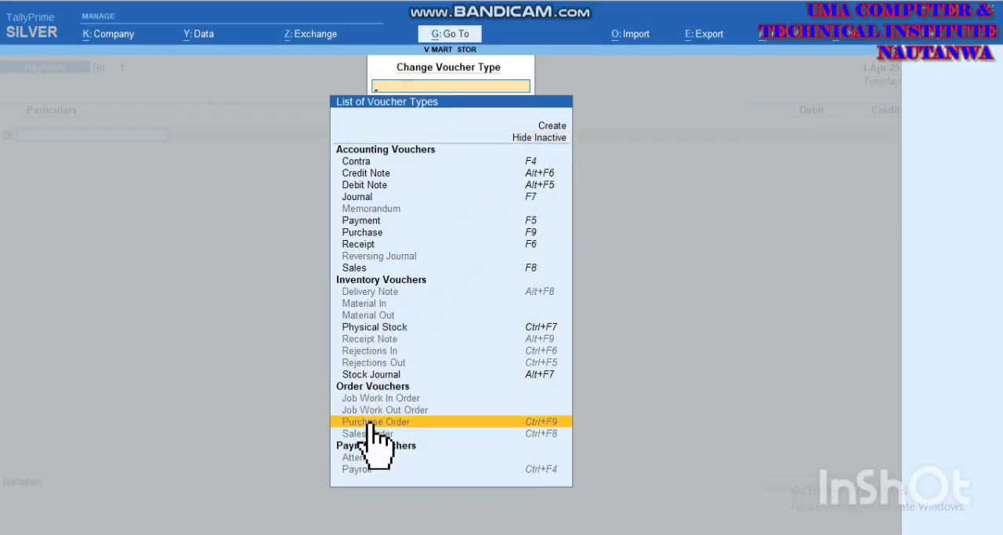
{"action": "left_click", "coordinate": [410, 417]}
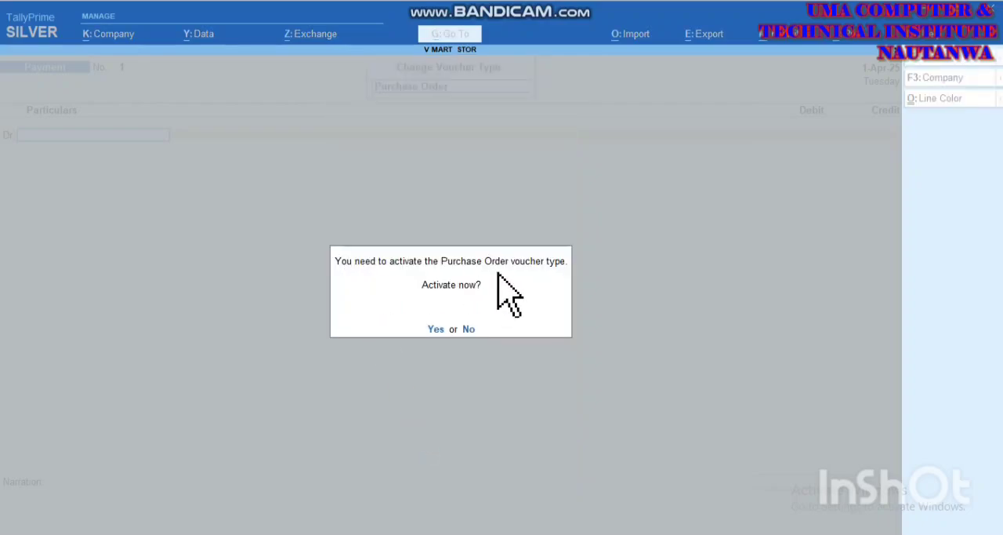
{"action": "key", "text": "y"}
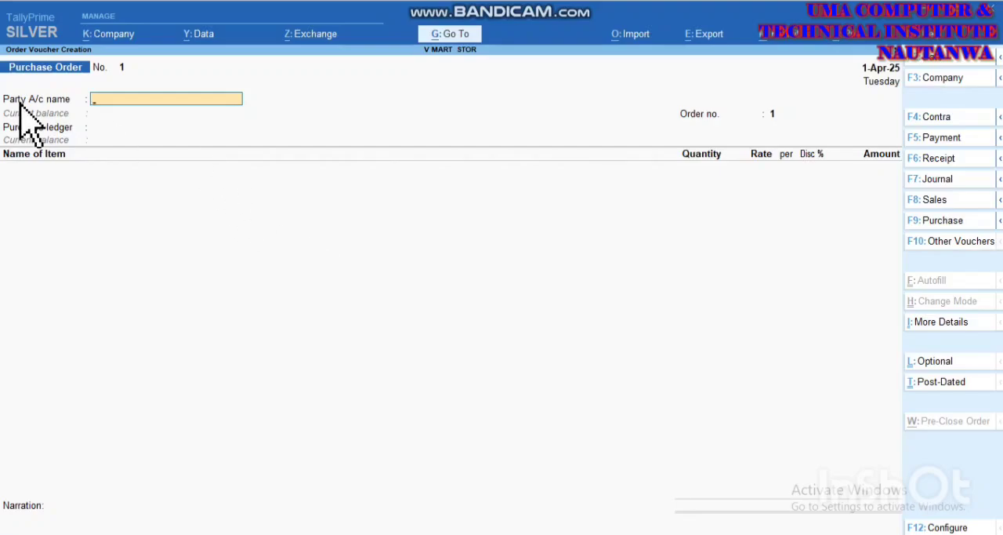
Step: Create a new ledger from the purchase order's party account, enter the supplier's ledger name and leave the alias blank
{"action": "left_click", "coordinate": [102, 100]}
{"action": "key", "text": "Up"}
{"action": "key", "text": "Up"}
{"action": "key", "text": "Up"}
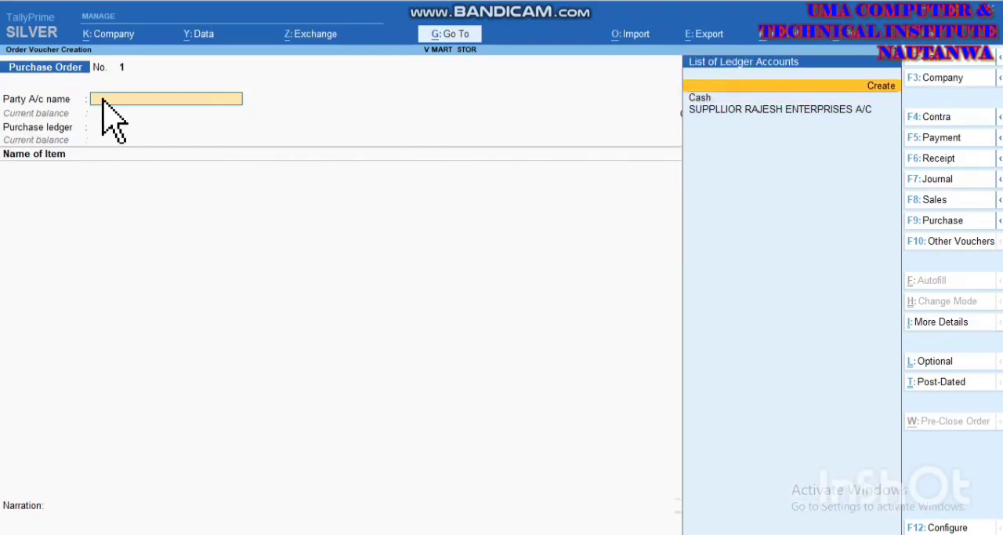
{"action": "key", "text": "Return"}
{"action": "type", "text": "Su"}
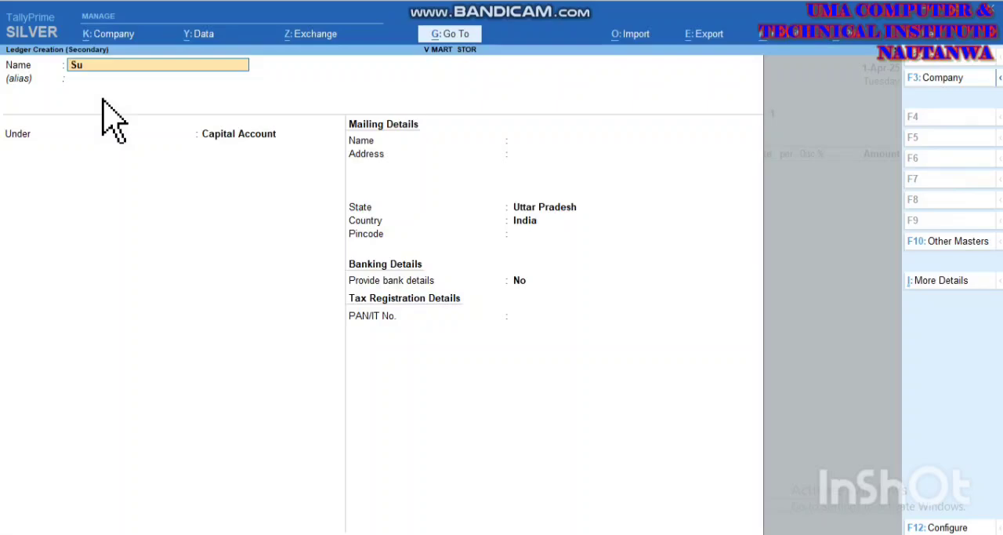
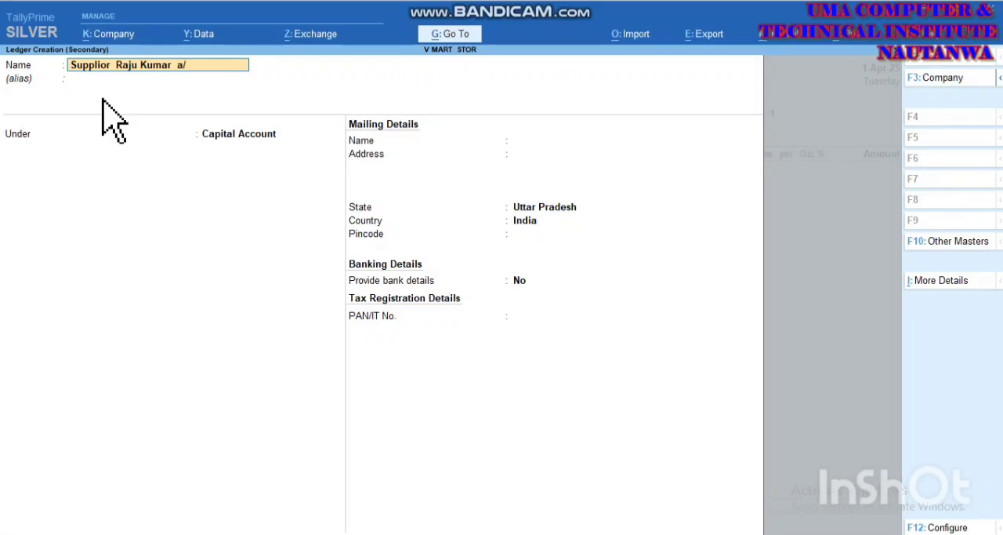
{"action": "type", "text": "c"}
{"action": "key", "text": "Return"}
{"action": "key", "text": "Return"}
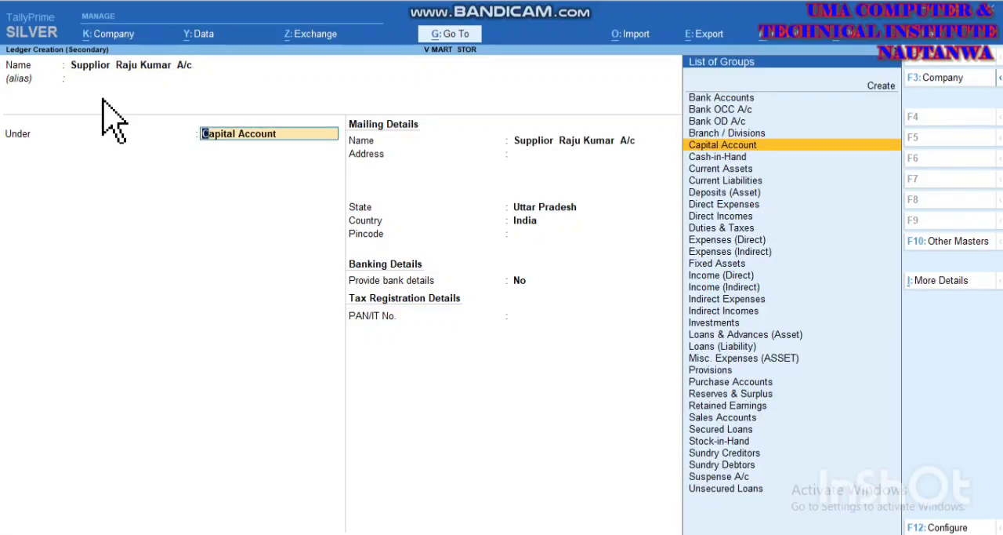
{"action": "key", "text": "BackSpace"}
{"action": "key", "text": "BackSpace"}
{"action": "key", "text": "Return"}
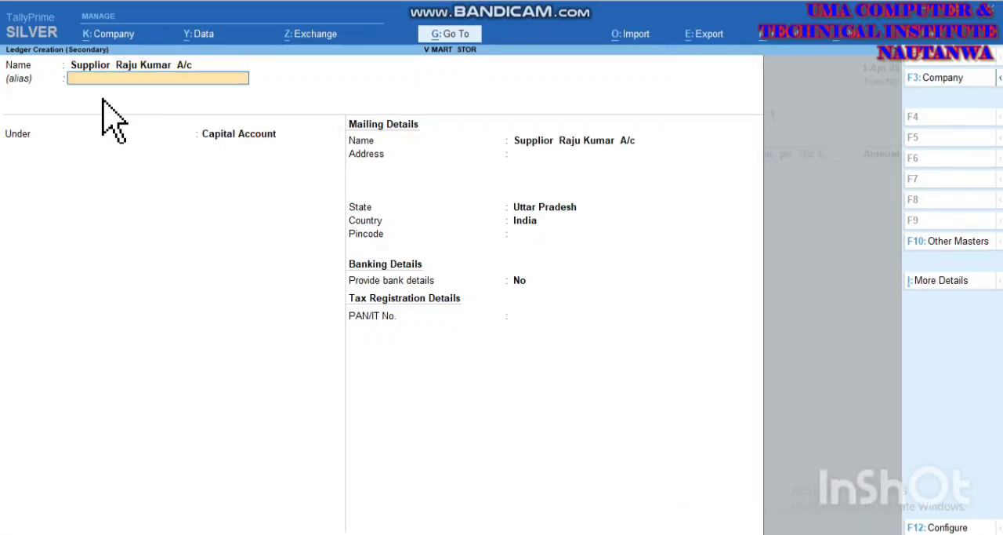
{"action": "key", "text": "Return"}
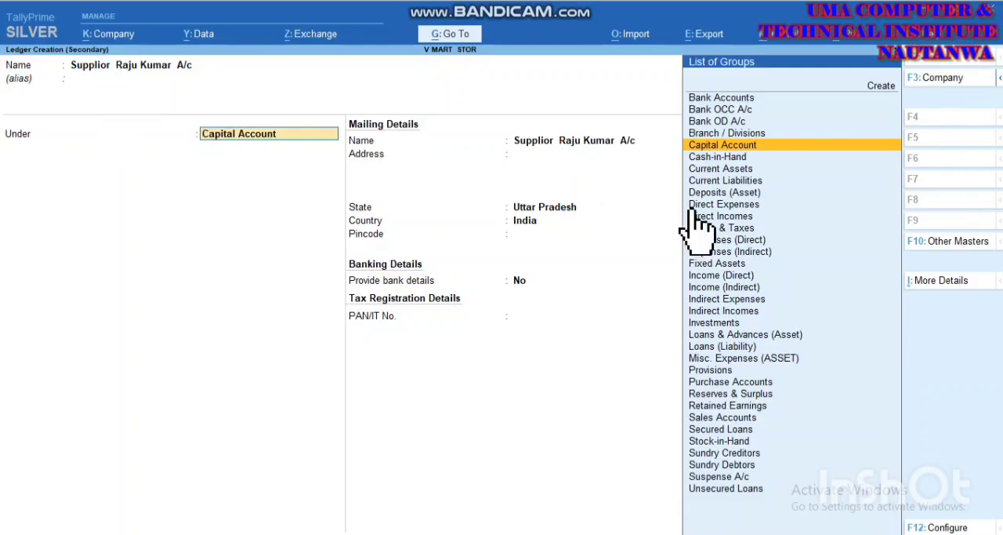
Step: Place the supplier ledger under Sundry Creditors with a default credit period of 2 days and credit days checked during voucher entry
{"action": "left_click", "coordinate": [714, 452]}
{"action": "key", "text": "Return"}
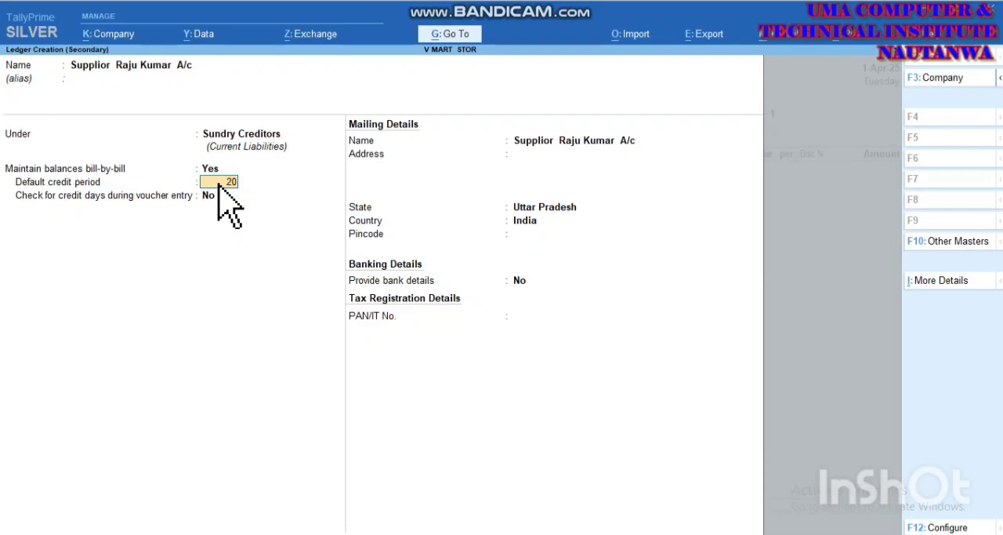
{"action": "type", "text": "2"}
{"action": "key", "text": "Return"}
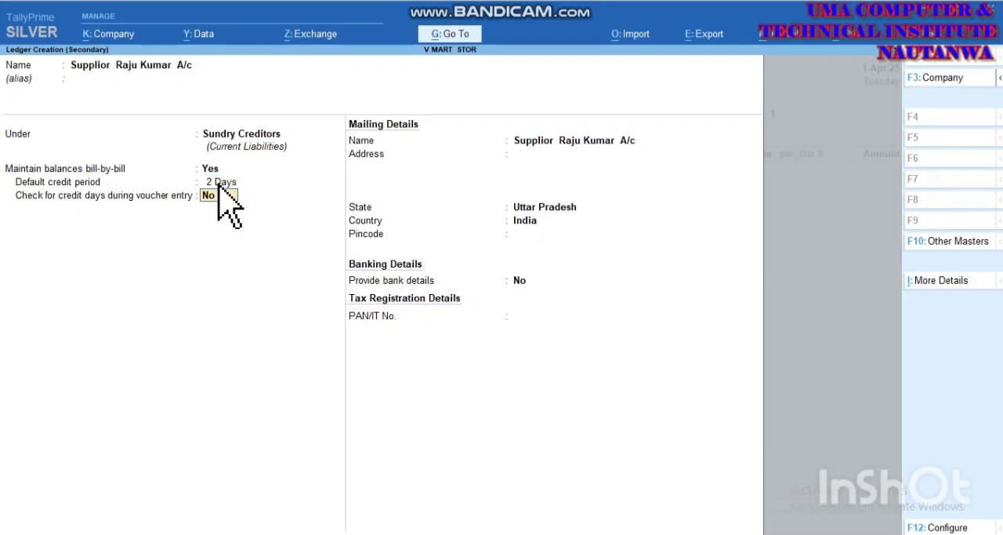
{"action": "type", "text": "y"}
{"action": "key", "text": "Return"}
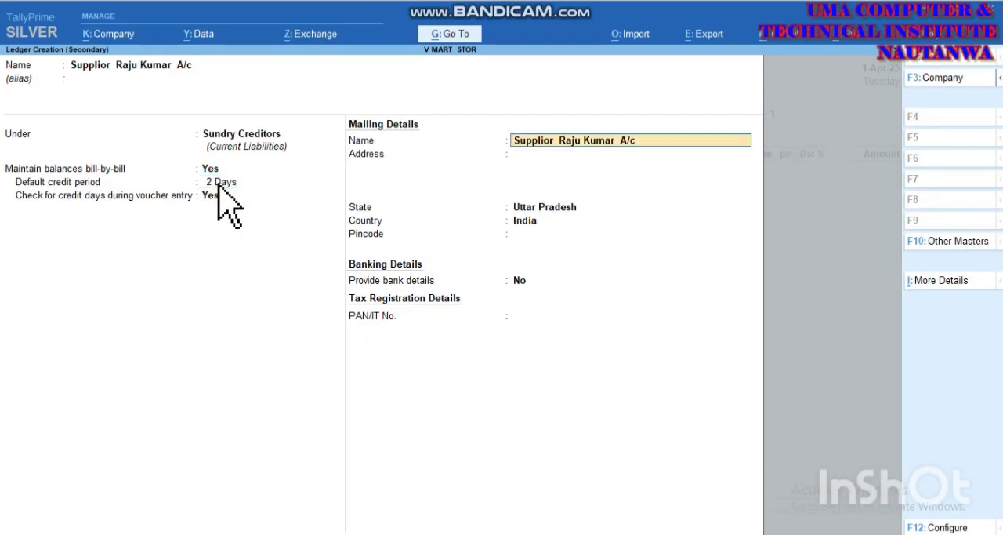
Step: Enter the supplier's mailing address, keep the default state and the remaining ledger details, and save the ledger
{"action": "key", "text": "Return"}
{"action": "type", "text": "Gkp"}
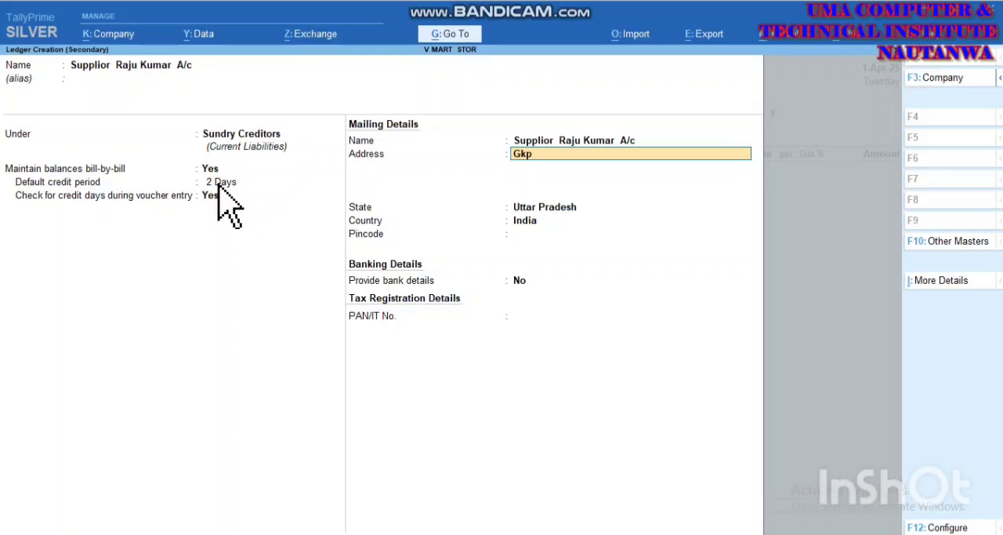
{"action": "key", "text": "Return"}
{"action": "key", "text": "Return"}
{"action": "key", "text": "Return"}
{"action": "key", "text": "Return"}
{"action": "key", "text": "Return"}
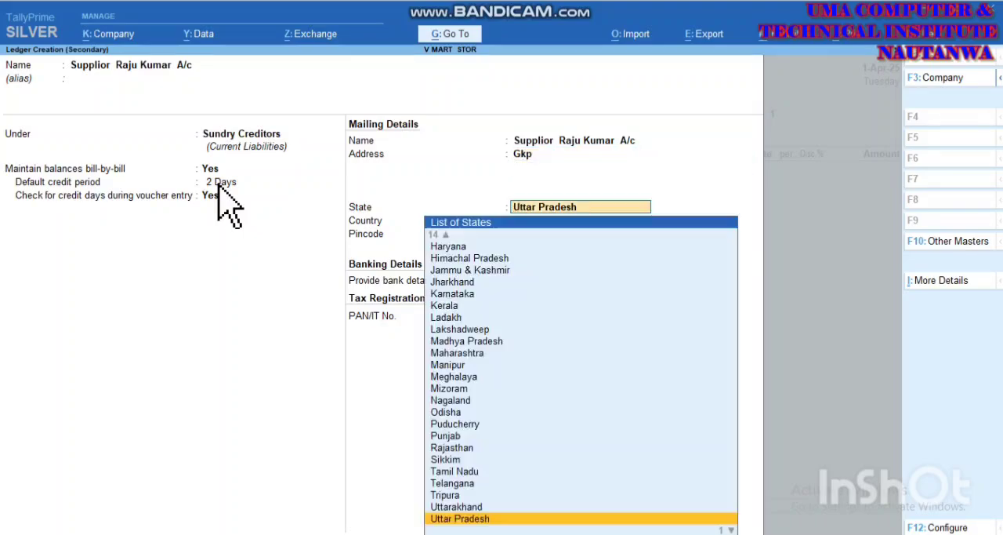
{"action": "key", "text": "Return"}
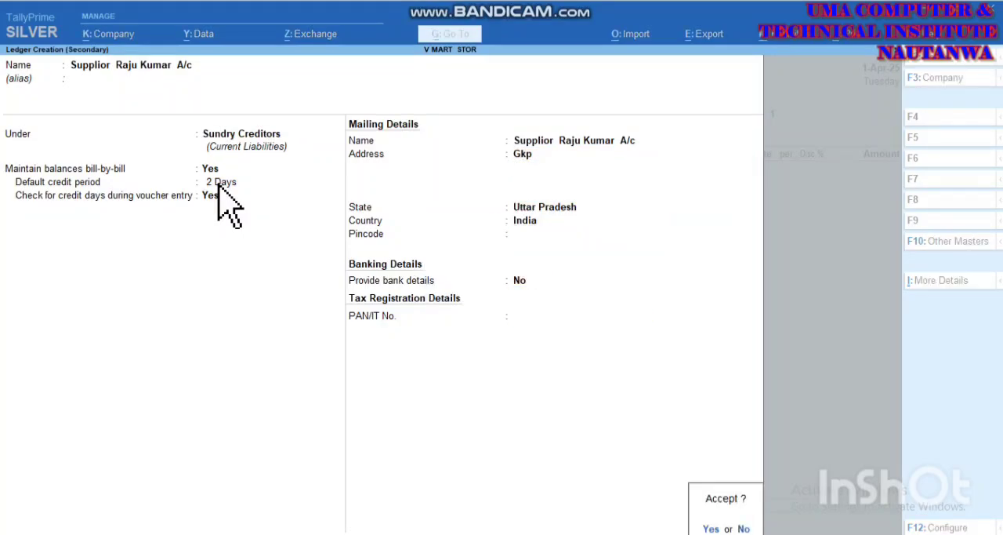
Step: Keep 2 Days as the payment terms and set both Other References and Terms of Delivery to Cash on Delivery
{"action": "key", "text": "Return"}
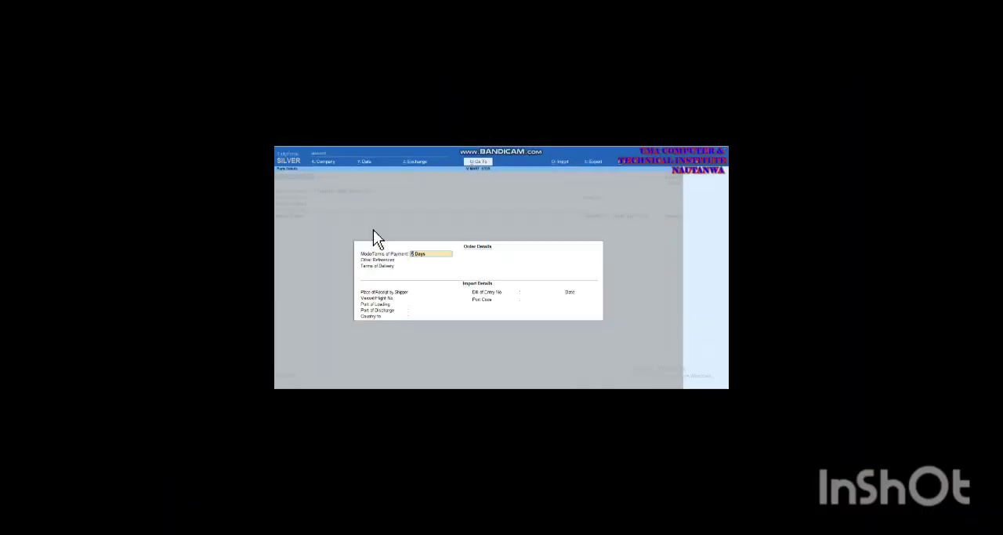
{"action": "key", "text": "Return"}
{"action": "type", "text": "Cash on Deli"}
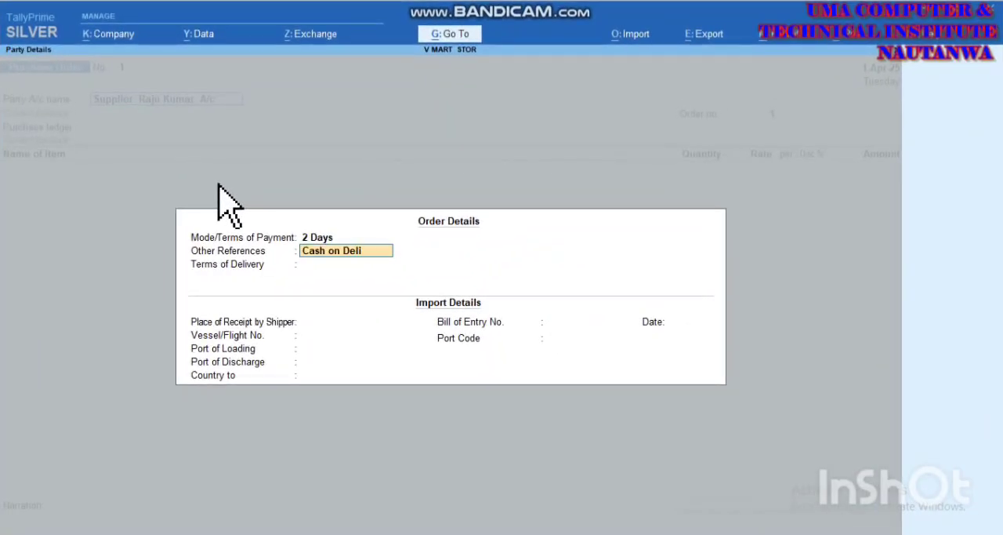
{"action": "type", "text": "very"}
{"action": "key", "text": "Return"}
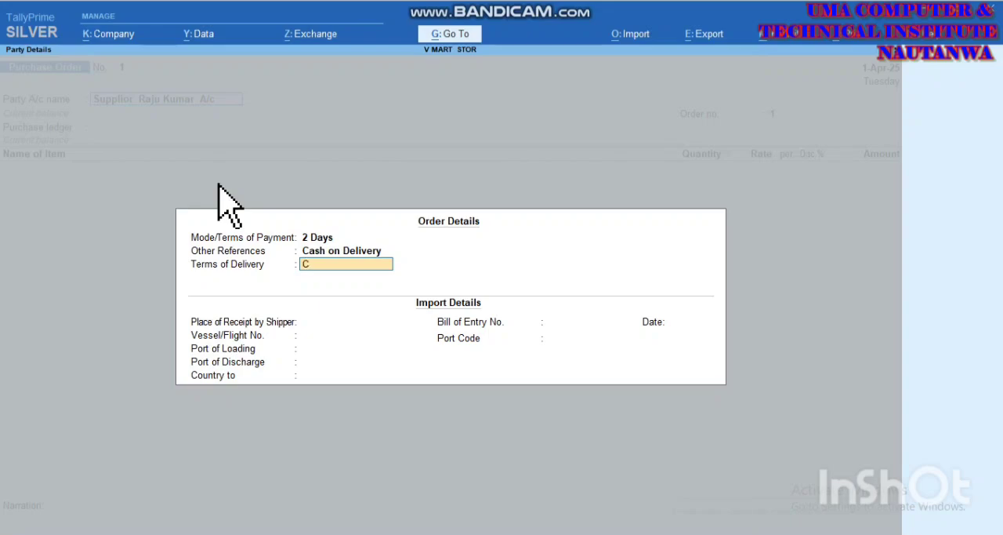
{"action": "type", "text": "Cash on Delivery"}
{"action": "key", "text": "Return"}
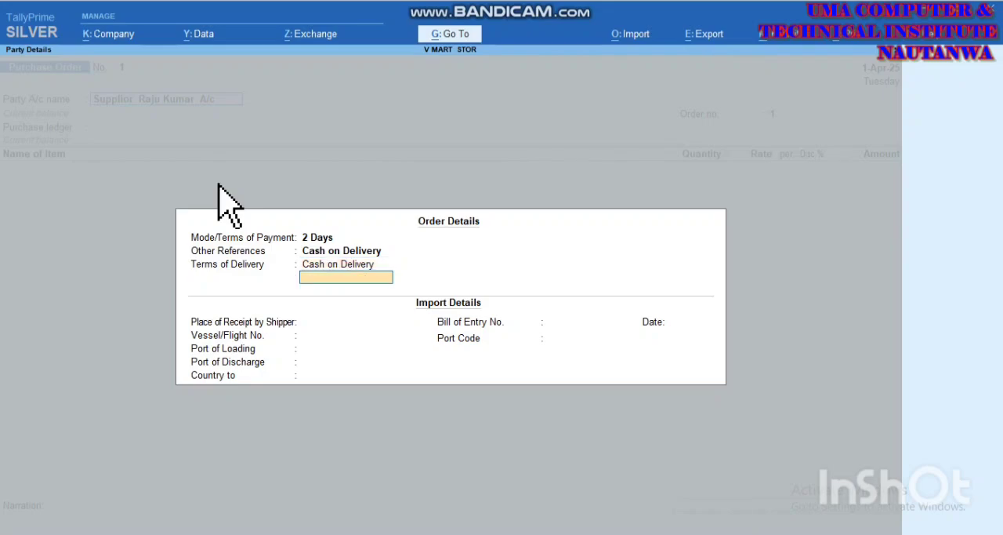
{"action": "key", "text": "Return"}
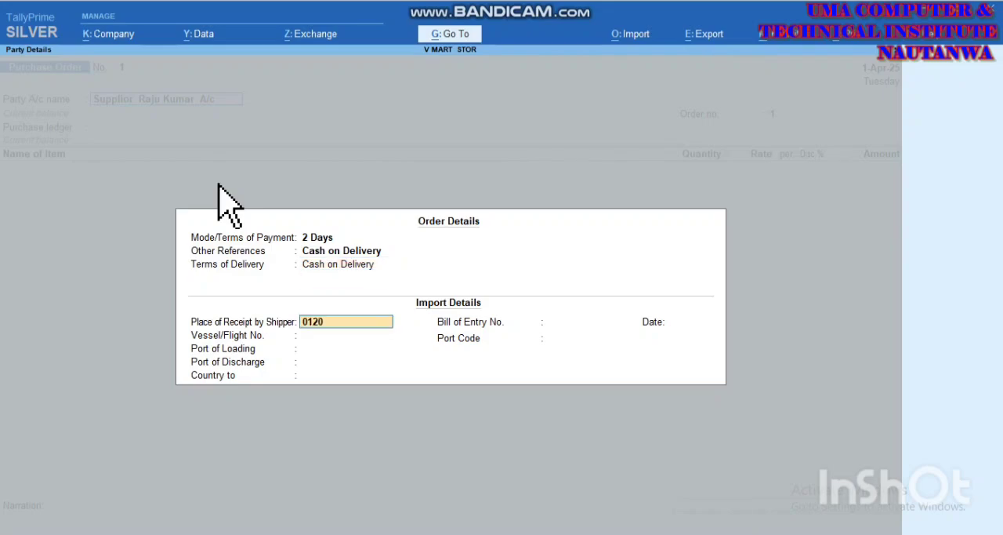
Step: Set Place of Receipt by Shipper to 0120, leave the country as Not Applicable and the other import details blank
{"action": "key", "text": "Return"}
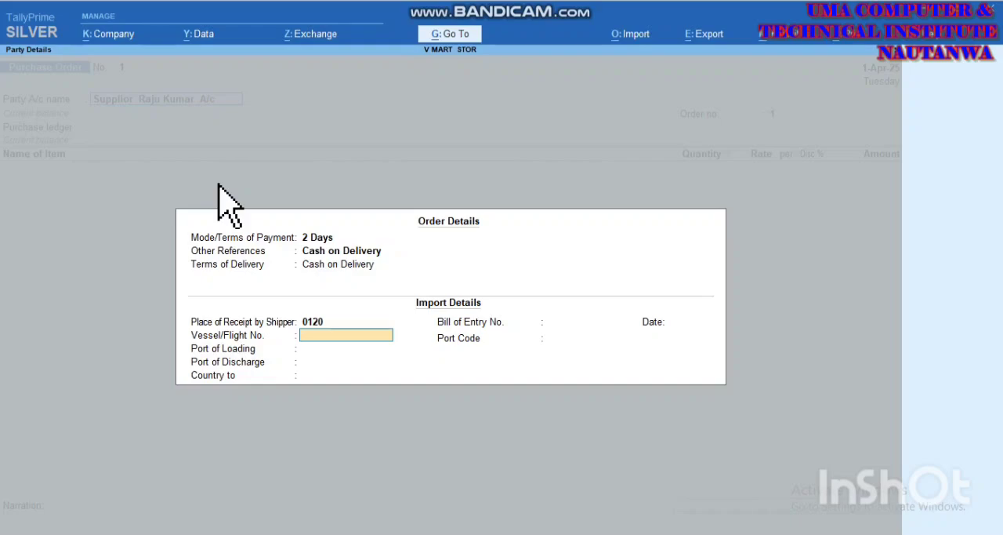
{"action": "key", "text": "Return"}
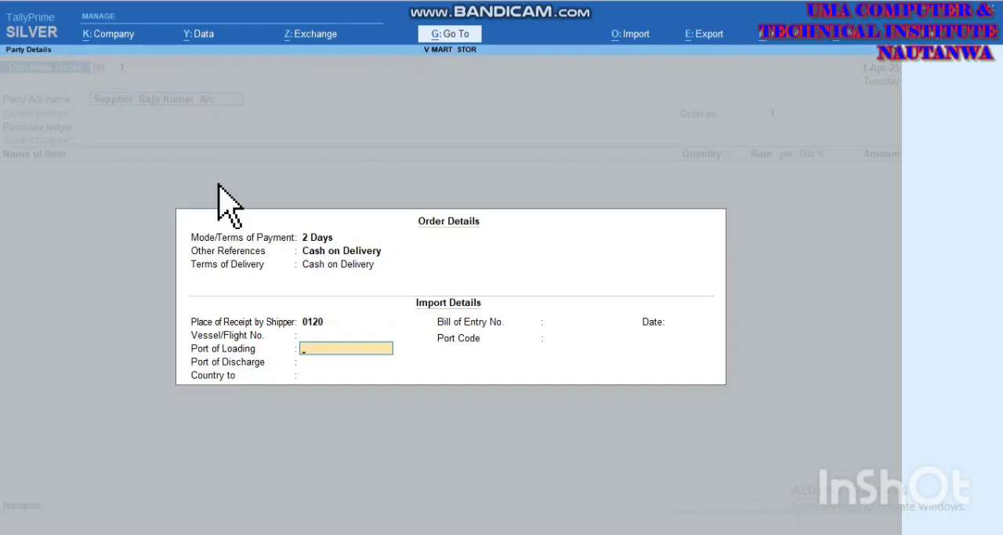
{"action": "key", "text": "Return"}
{"action": "key", "text": "Return"}
{"action": "key", "text": "Return"}
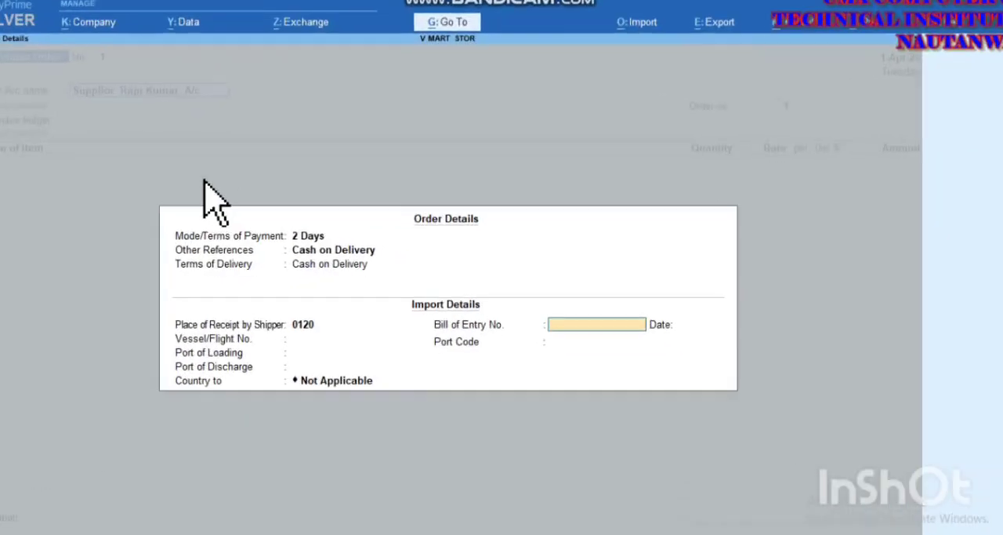
Step: Accept the supplier and consignee details for the purchase order without changes
{"action": "key", "text": "Return"}
{"action": "key", "text": "Return"}
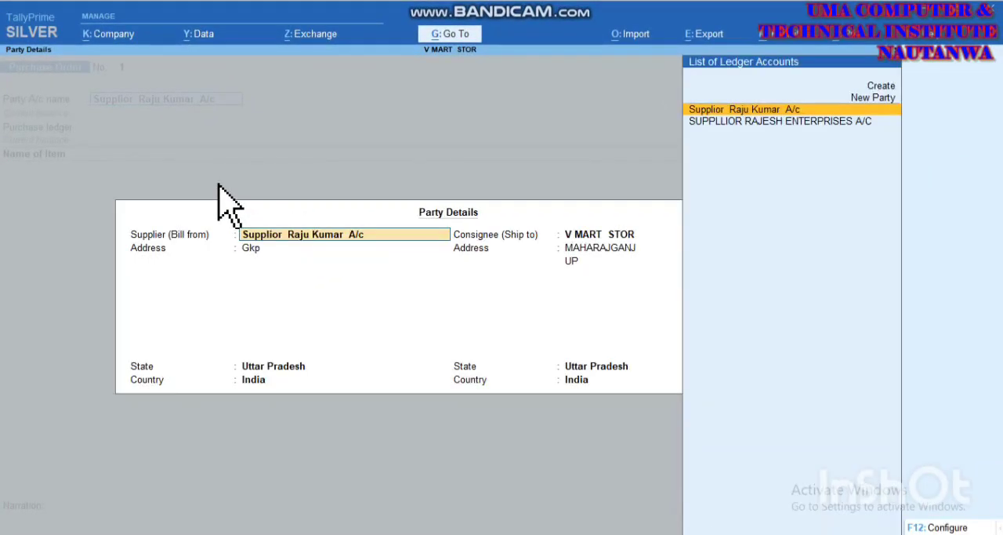
{"action": "key", "text": "Return"}
{"action": "key", "text": "Return"}
{"action": "key", "text": "Return"}
{"action": "key", "text": "Return"}
{"action": "key", "text": "Return"}
{"action": "key", "text": "Return"}
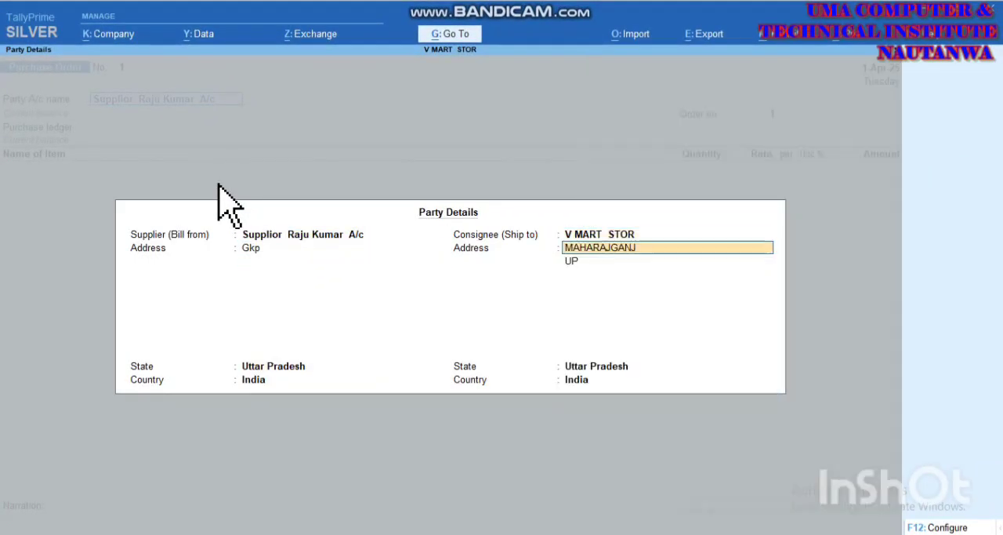
{"action": "key", "text": "Return"}
{"action": "key", "text": "Return"}
{"action": "key", "text": "Return"}
{"action": "key", "text": "Return"}
{"action": "key", "text": "Return"}
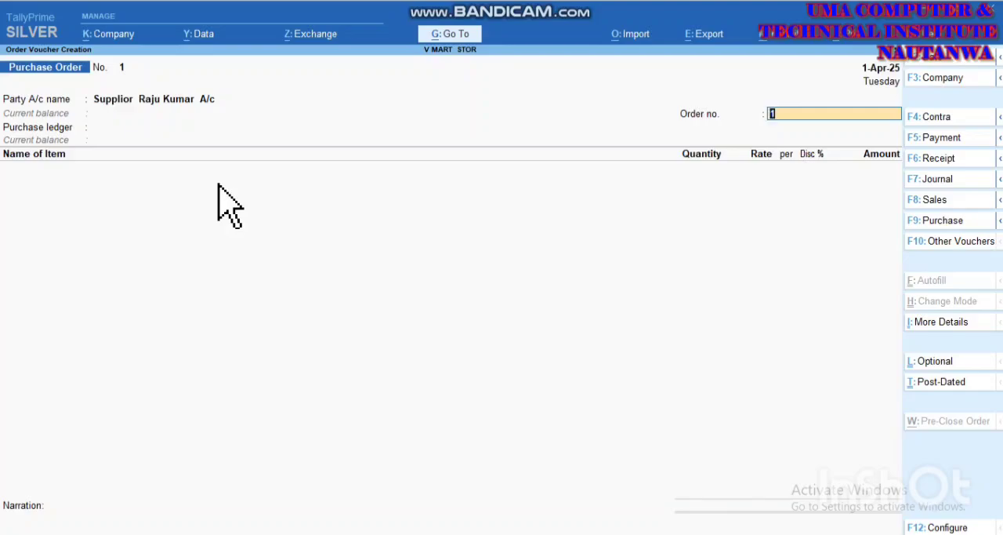
Step: Enter the order number and choose PURCHASE A/C as the purchase ledger
{"action": "type", "text": "ra0"}
{"action": "key", "text": "Return"}
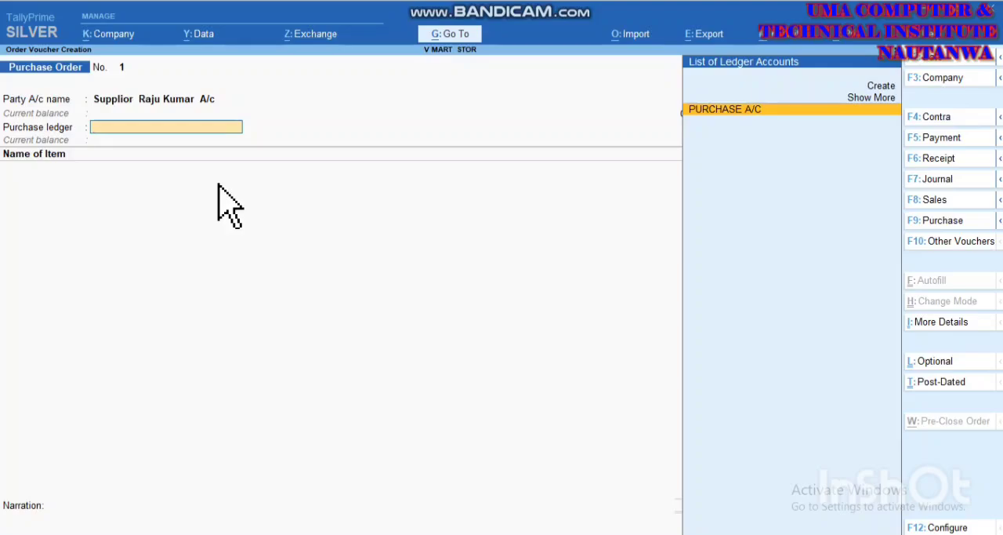
{"action": "key", "text": "Return"}
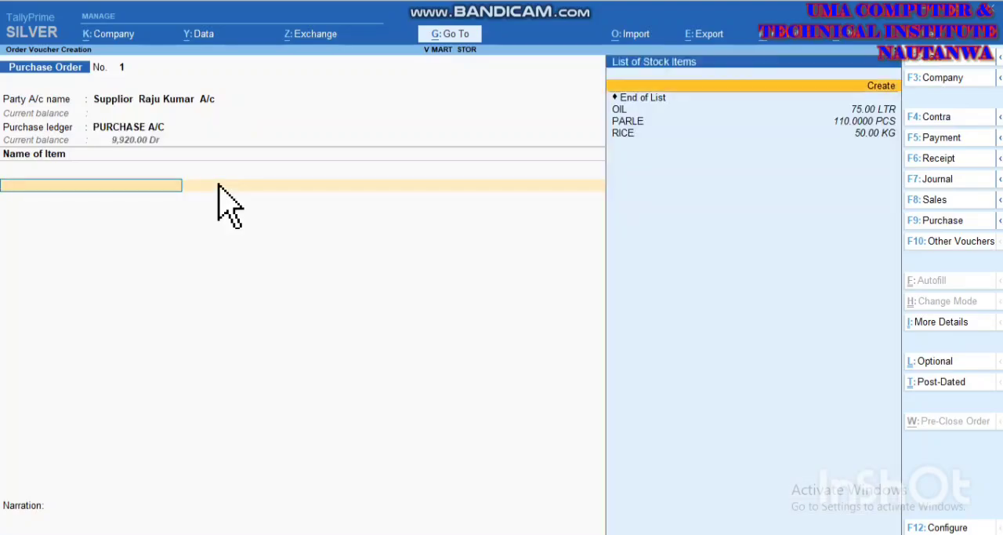
Step: Add 20 LTR of OIL at a rate of 120.00 per LTR to the purchase order, due on 1-Apr-25
{"action": "key", "text": "Down"}
{"action": "key", "text": "Return"}
{"action": "key", "text": "Return"}
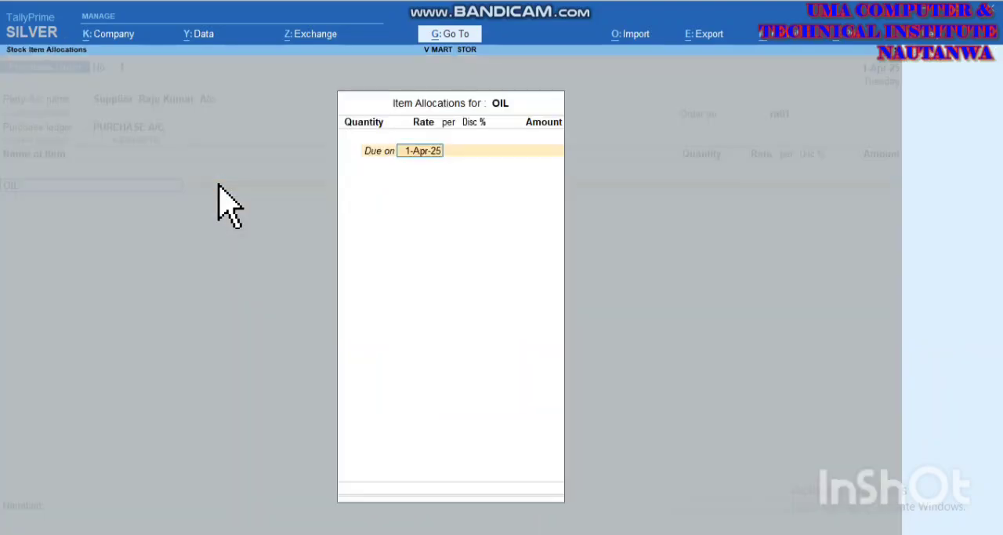
{"action": "key", "text": "Return"}
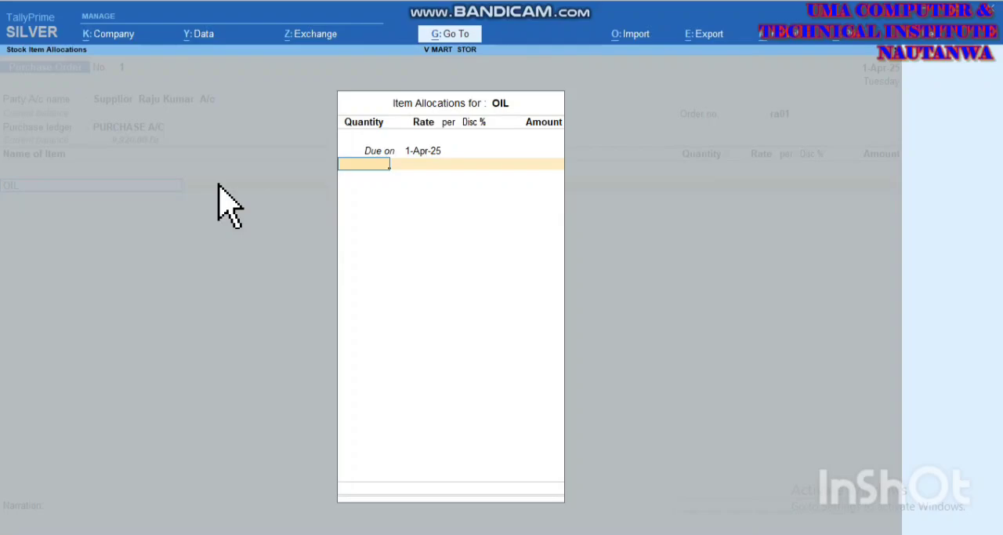
{"action": "type", "text": "20"}
{"action": "key", "text": "Return"}
{"action": "key", "text": "Return"}
{"action": "key", "text": "Return"}
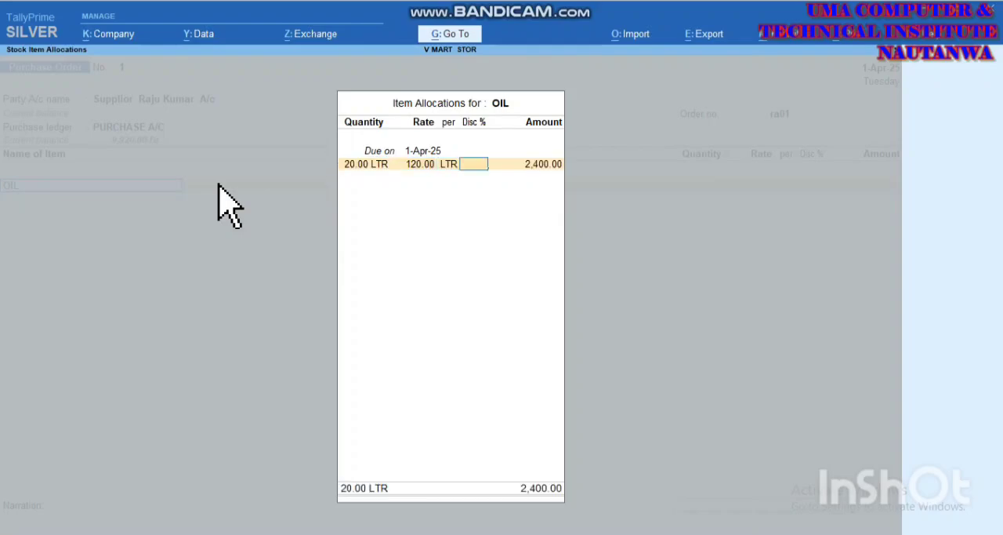
{"action": "key", "text": "Return"}
{"action": "key", "text": "Return"}
Step: Finish the item list, leave the narration blank, save the purchase order and leave voucher entry
{"action": "key", "text": "Return"}
{"action": "key", "text": "Return"}
{"action": "key", "text": "Return"}
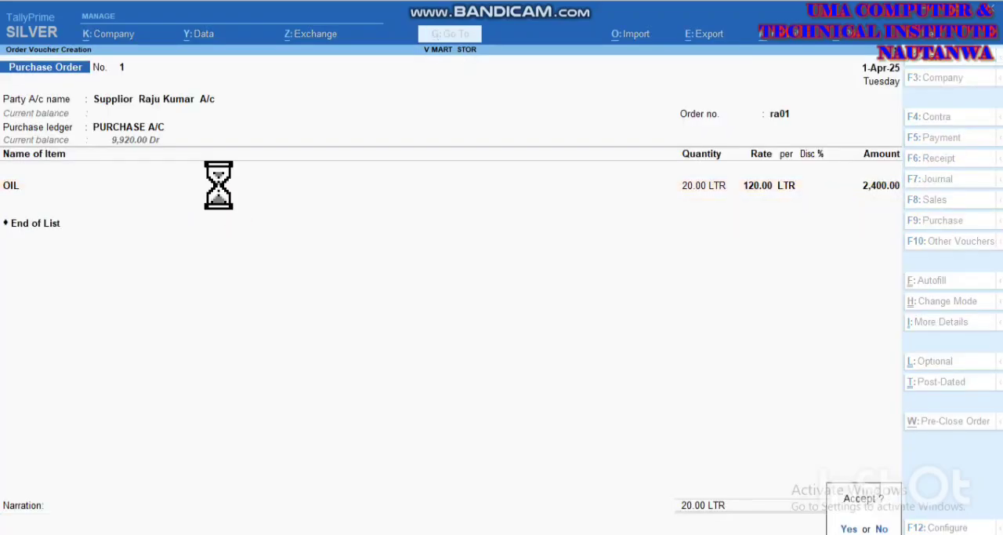
{"action": "key", "text": "Return"}
{"action": "key", "text": "Escape"}
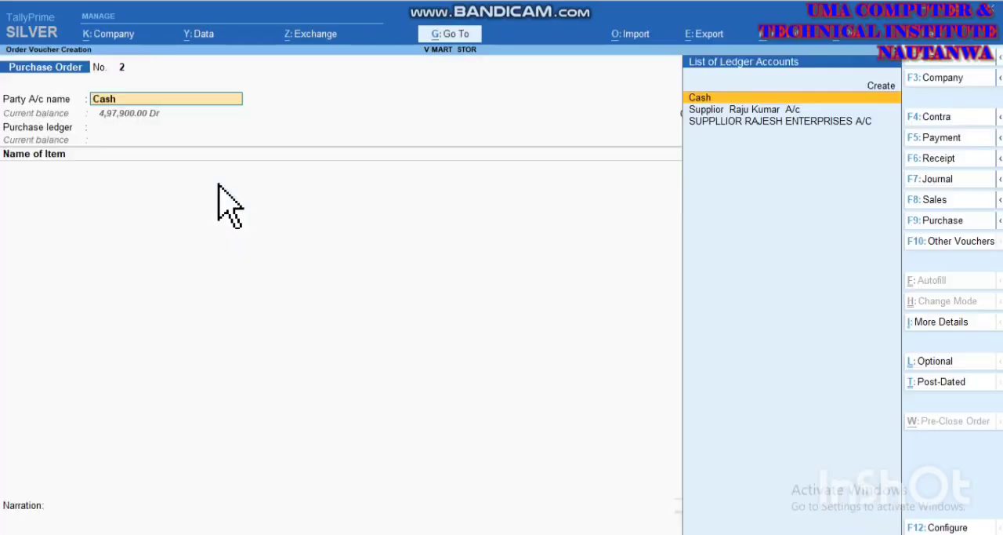
{"action": "key", "text": "Escape"}
{"action": "key", "text": "Escape"}
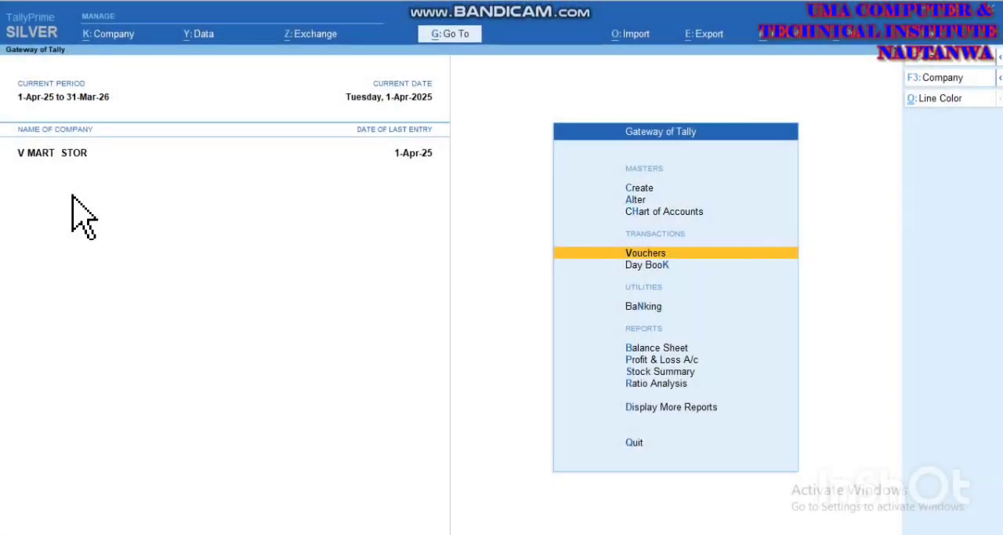
Step: Open the Statements of Inventory among the additional reports
{"action": "key", "text": "Down"}
{"action": "key", "text": "Down"}
{"action": "key", "text": "Down"}
{"action": "key", "text": "Down"}
{"action": "key", "text": "Down"}
{"action": "key", "text": "Down"}
{"action": "key", "text": "Down"}
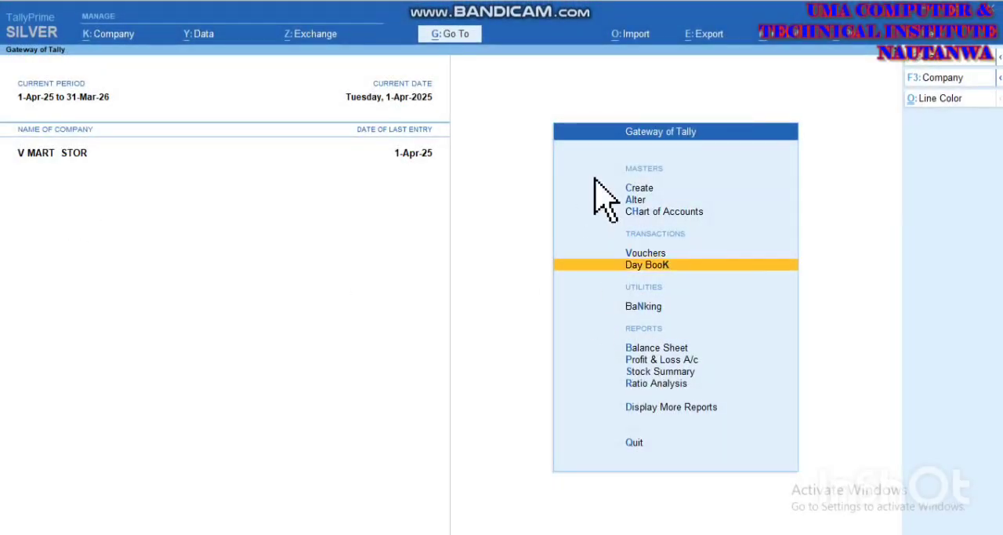
{"action": "key", "text": "Return"}
{"action": "key", "text": "Down"}
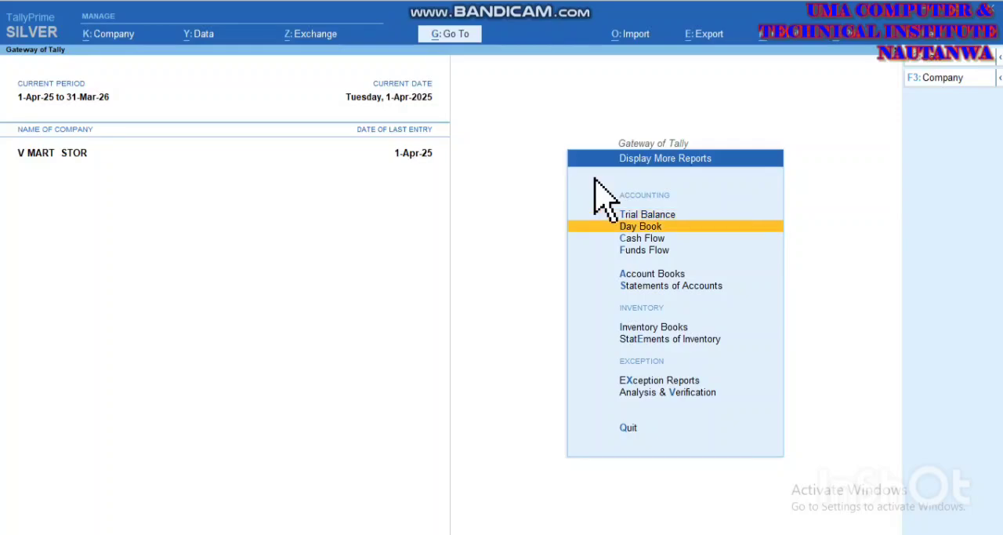
{"action": "key", "text": "Down"}
{"action": "key", "text": "Down"}
{"action": "key", "text": "Down"}
{"action": "key", "text": "Down"}
{"action": "key", "text": "Down"}
{"action": "key", "text": "Down"}
{"action": "key", "text": "Return"}
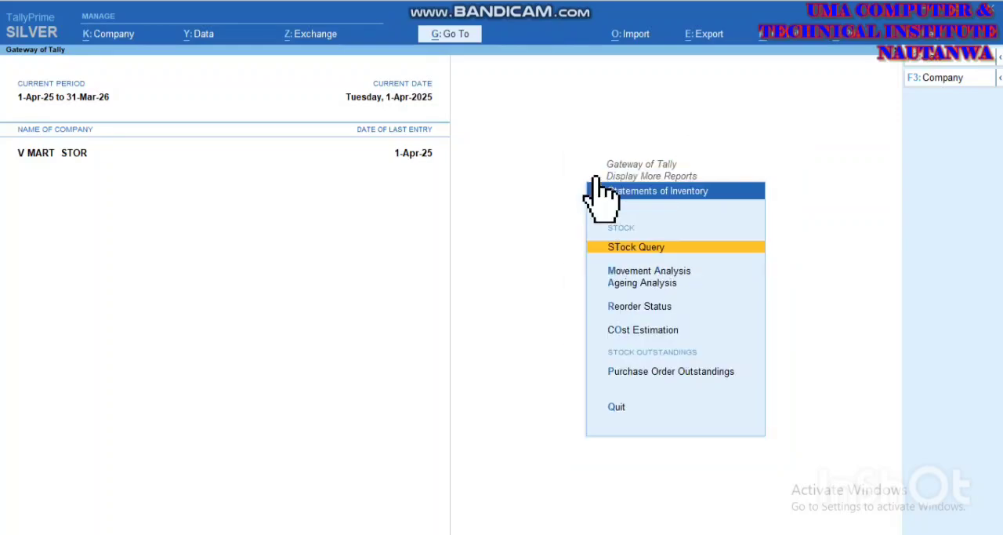
Step: Review the Purchase Order Outstandings report for all orders, then return to the Gateway of Tally without quitting
{"action": "key", "text": "Down"}
{"action": "key", "text": "Down"}
{"action": "key", "text": "Down"}
{"action": "key", "text": "Down"}
{"action": "key", "text": "Down"}
{"action": "key", "text": "Down"}
{"action": "key", "text": "Up"}
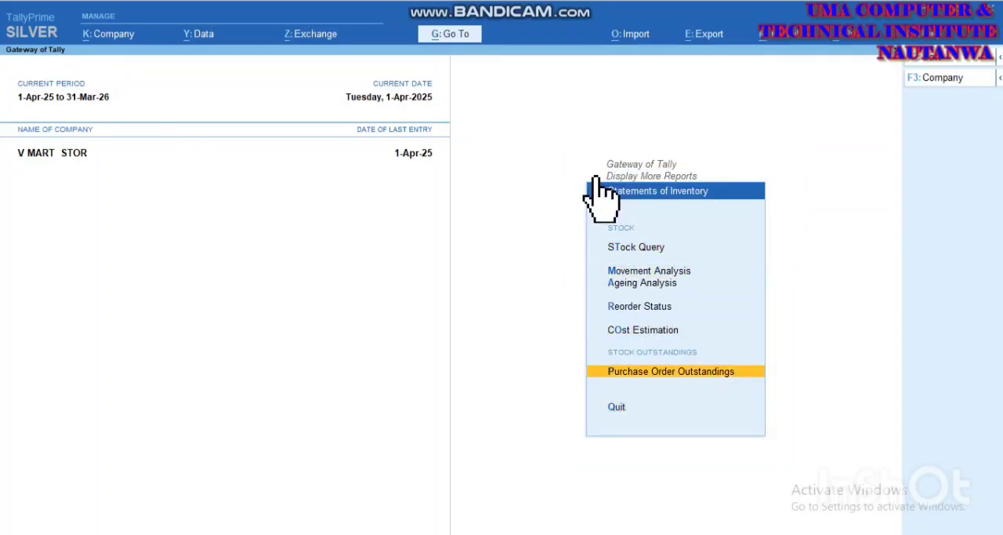
{"action": "key", "text": "Return"}
{"action": "key", "text": "Down"}
{"action": "key", "text": "Down"}
{"action": "key", "text": "Down"}
{"action": "key", "text": "Down"}
{"action": "key", "text": "Down"}
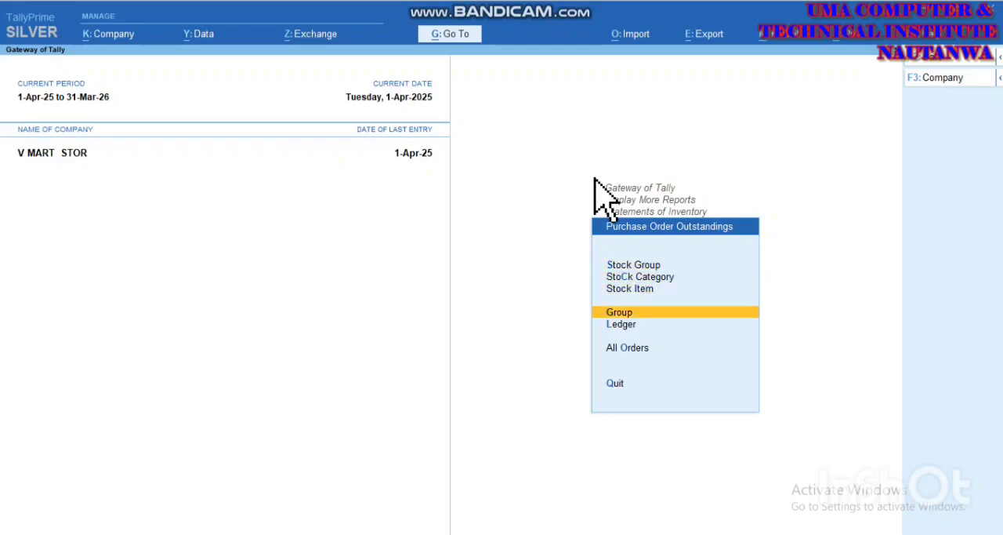
{"action": "key", "text": "Return"}
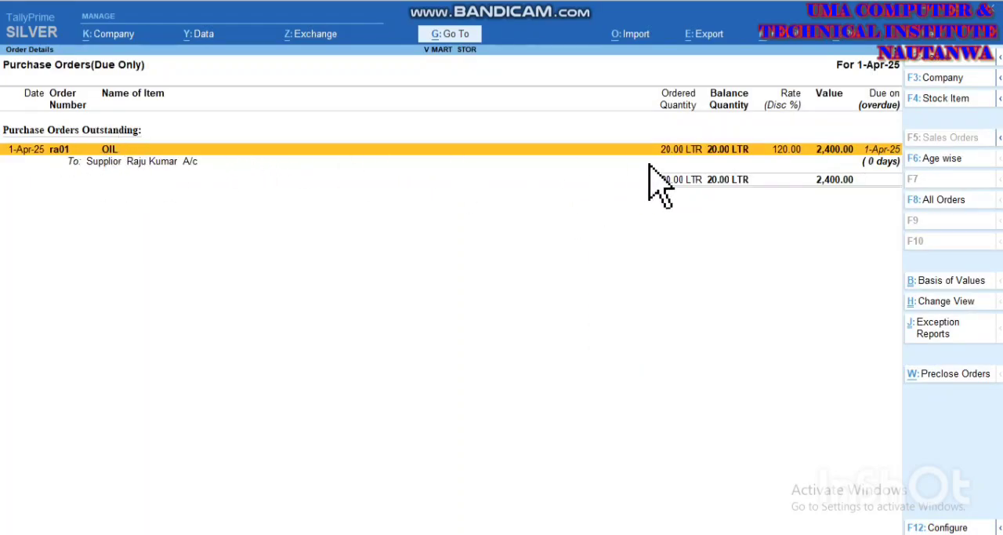
{"action": "key", "text": "Escape"}
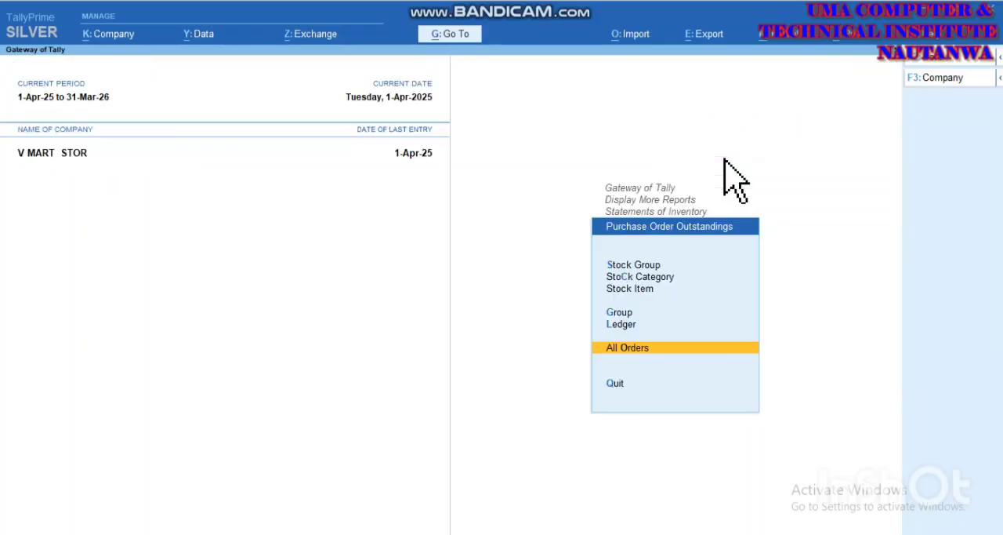
{"action": "key", "text": "Escape"}
{"action": "key", "text": "Escape"}
{"action": "key", "text": "Escape"}
{"action": "key", "text": "Escape"}
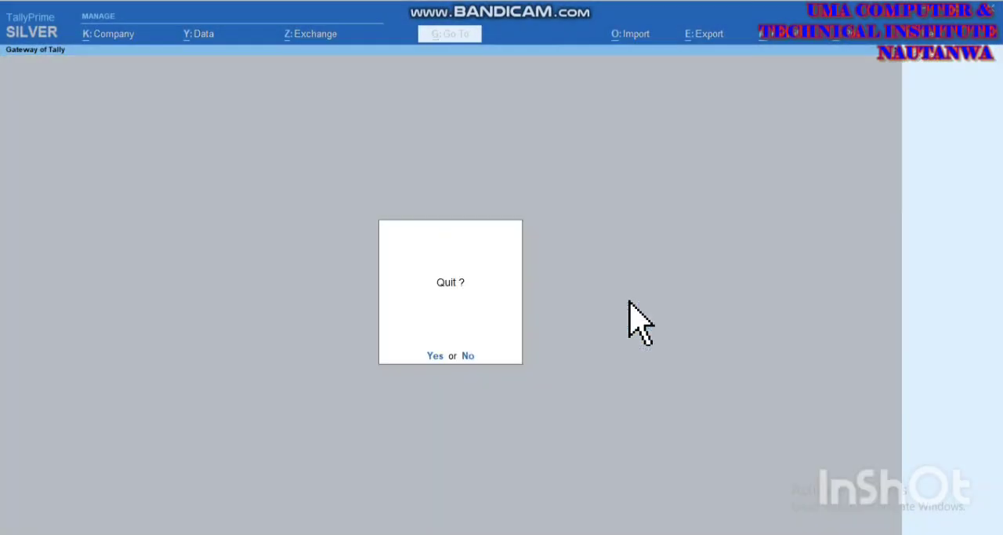
{"action": "key", "text": "n"}
Step: Open voucher entry from the Gateway of Tally
{"action": "key", "text": "Down"}
{"action": "key", "text": "Down"}
{"action": "key", "text": "Down"}
{"action": "key", "text": "Down"}
{"action": "key", "text": "Down"}
{"action": "key", "text": "Up"}
{"action": "key", "text": "Up"}
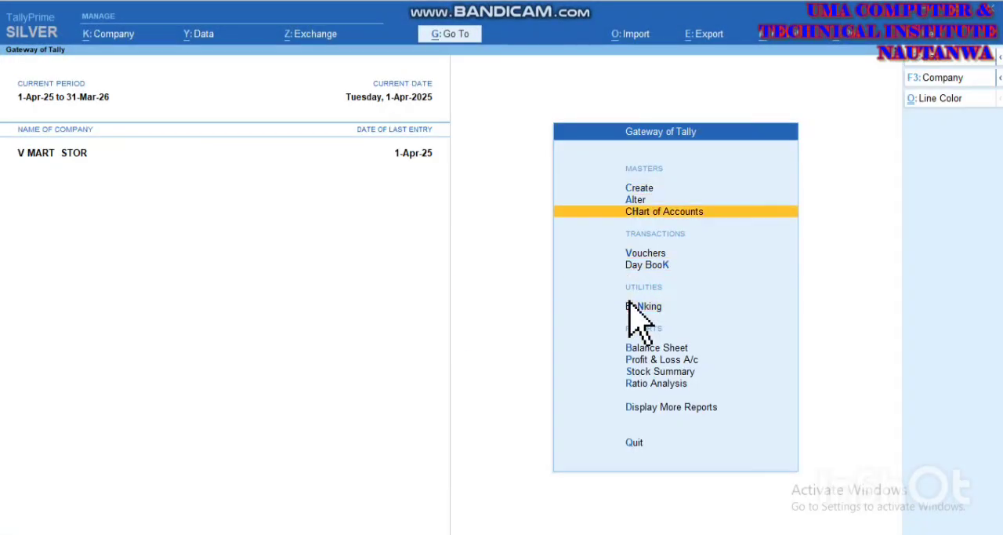
{"action": "key", "text": "Down"}
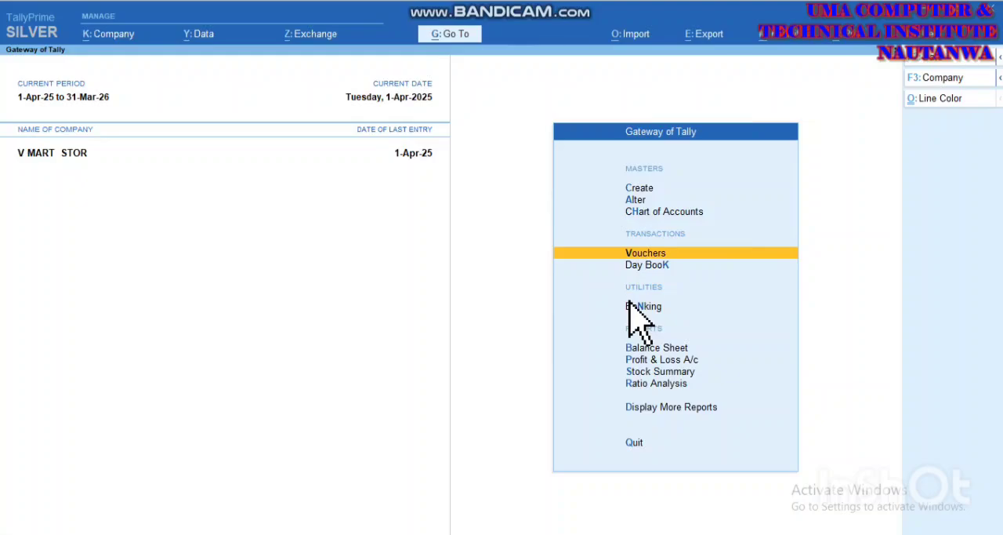
{"action": "key", "text": "Return"}
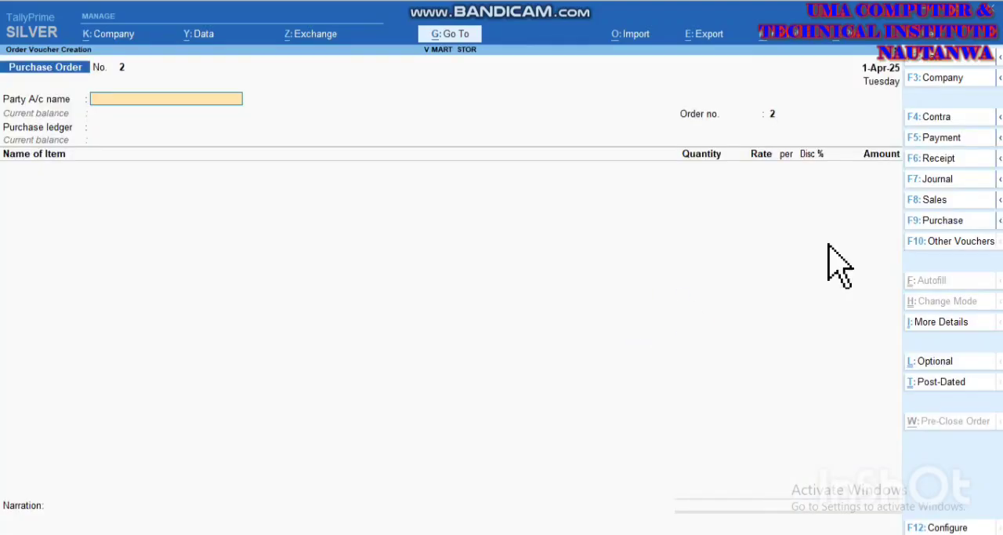
Step: Show the inactive voucher types, choose Receipt Note and activate it
{"action": "left_click", "coordinate": [941, 242]}
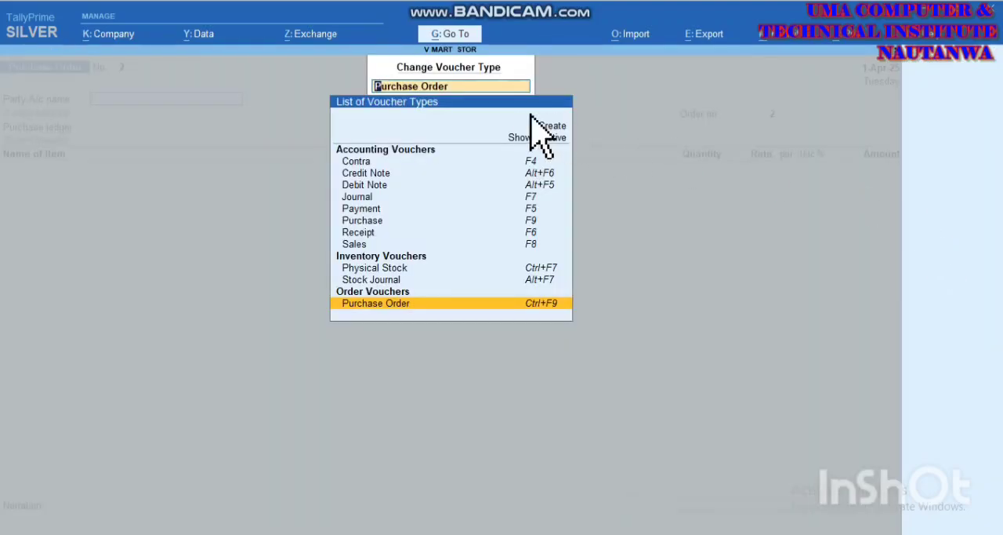
{"action": "left_click", "coordinate": [518, 140]}
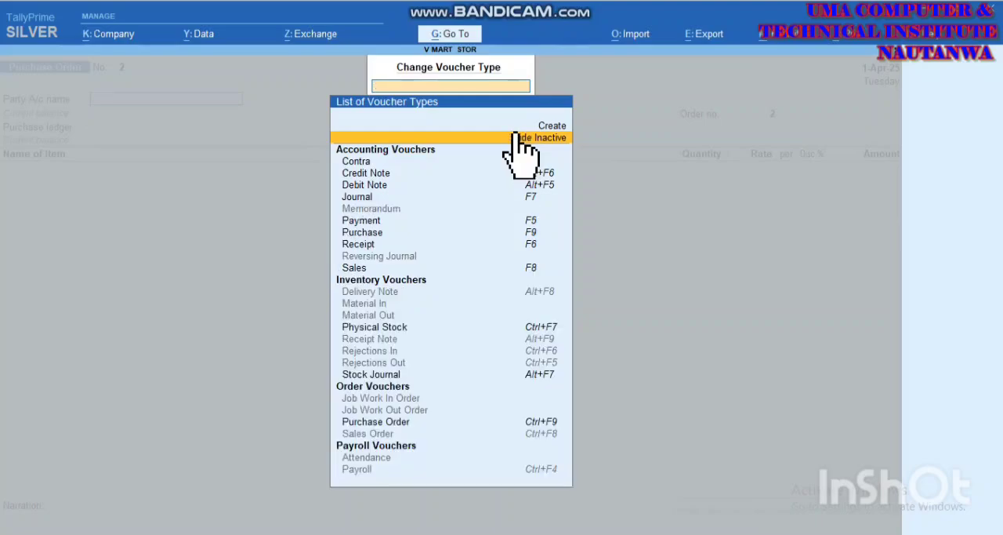
{"action": "key", "text": "Down"}
{"action": "key", "text": "Down"}
{"action": "key", "text": "Down"}
{"action": "key", "text": "Down"}
{"action": "key", "text": "Down"}
{"action": "key", "text": "Down"}
{"action": "key", "text": "Down"}
{"action": "key", "text": "Down"}
{"action": "key", "text": "Down"}
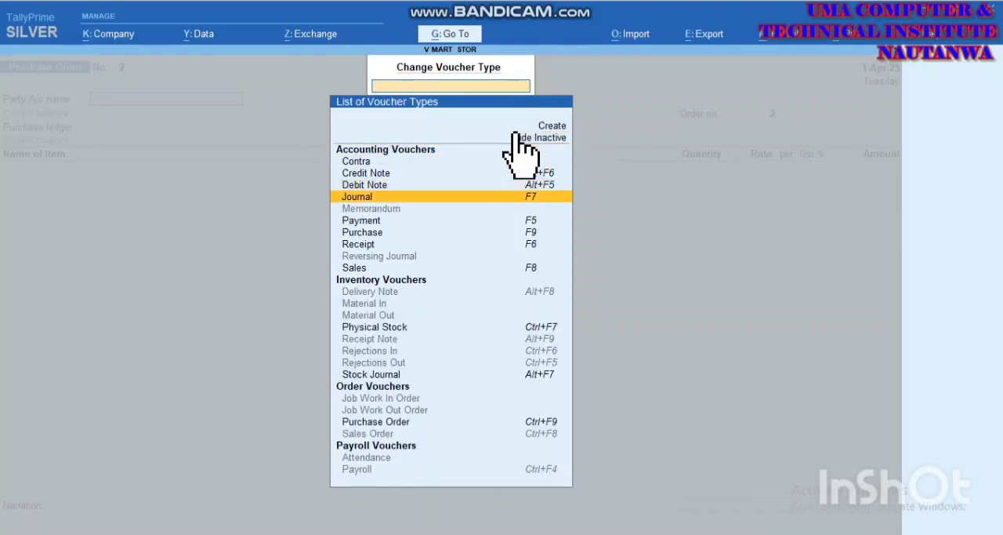
{"action": "key", "text": "Down"}
{"action": "key", "text": "Return"}
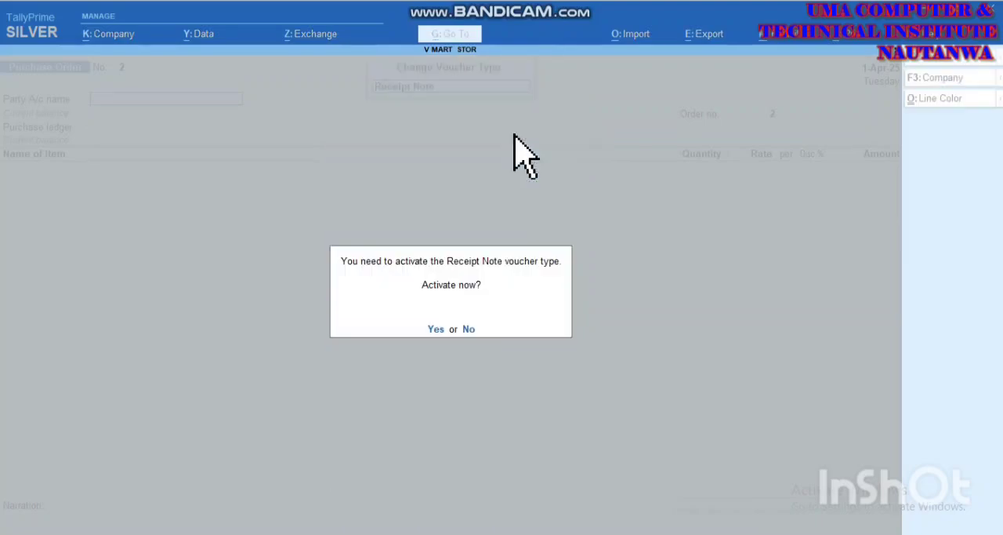
{"action": "key", "text": "y"}
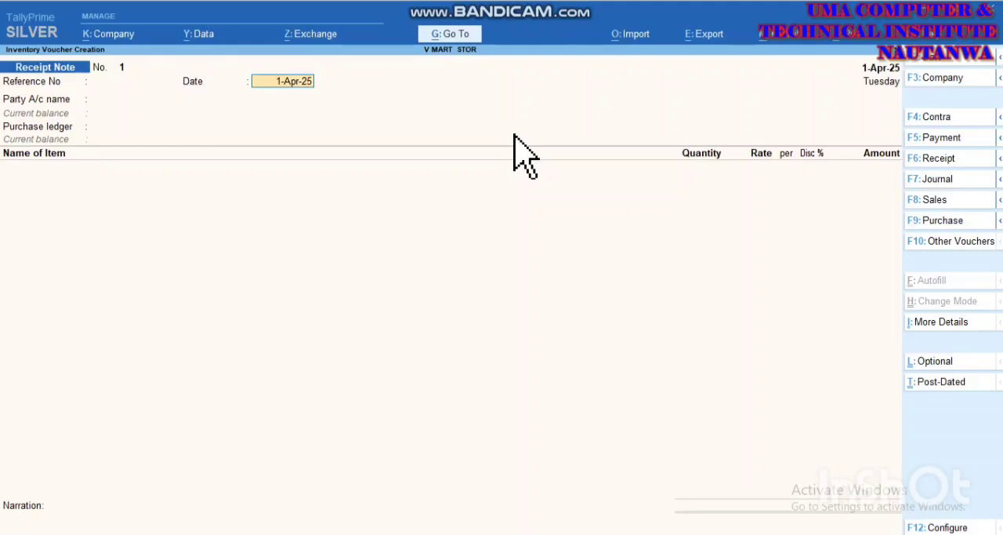
Step: Set the receipt note's reference number to 0120 dated 1-Apr-25 and choose the purchase order's supplier ledger as the party
{"action": "key", "text": "Return"}
{"action": "key", "text": "Return"}
{"action": "key", "text": "Return"}
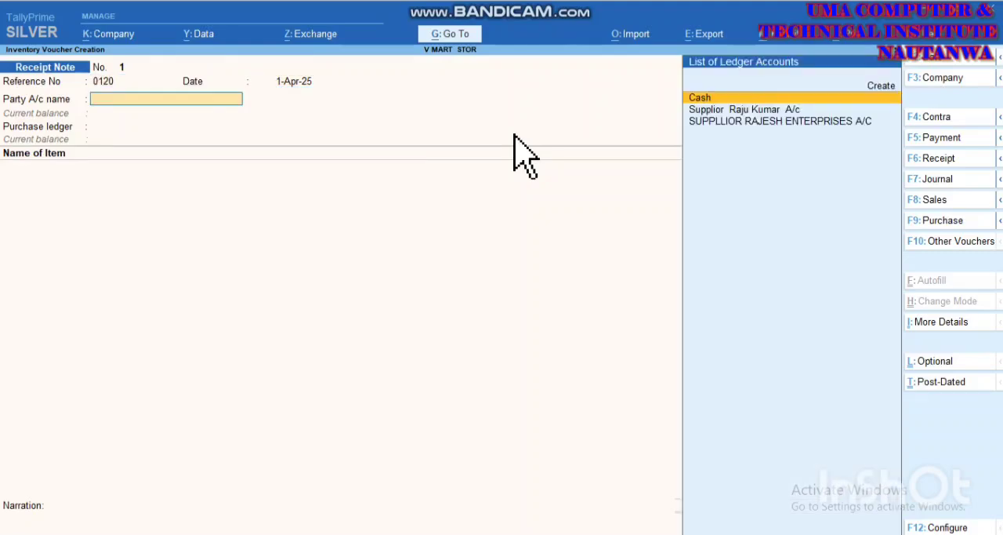
{"action": "key", "text": "Down"}
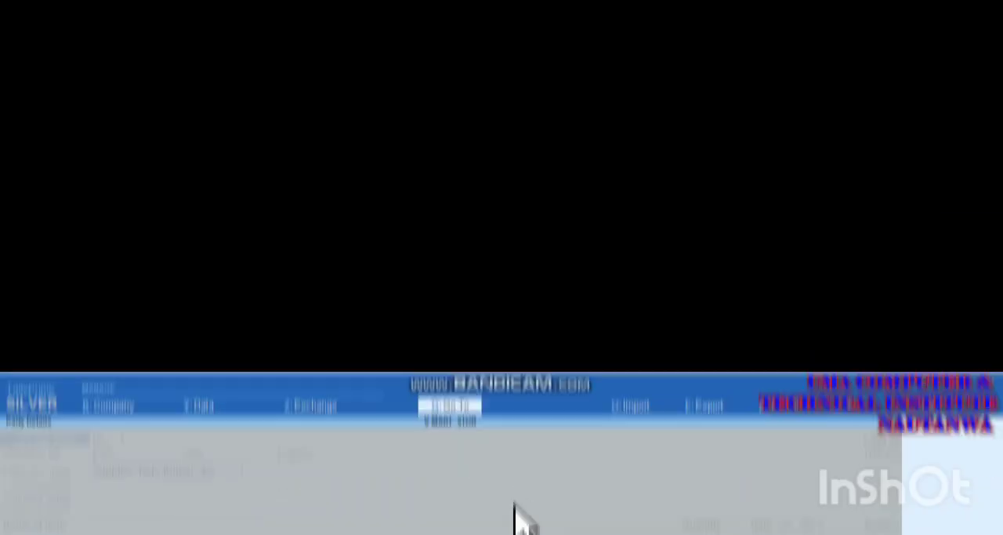
Step: Link the receipt note to the supplier's pending purchase order and keep its payment, reference and delivery terms
{"action": "key", "text": "Return"}
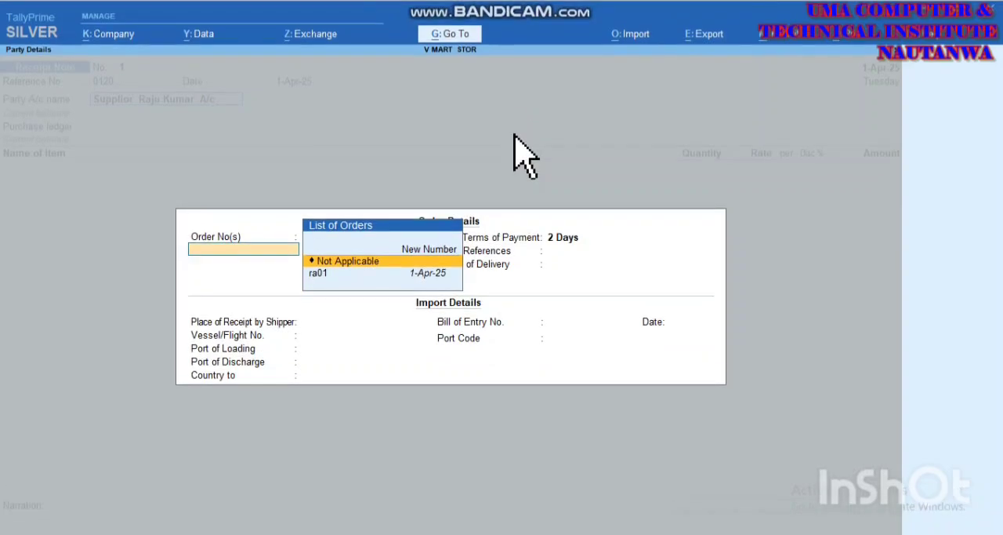
{"action": "key", "text": "Down"}
{"action": "key", "text": "Return"}
{"action": "key", "text": "Return"}
{"action": "key", "text": "Return"}
{"action": "key", "text": "Return"}
{"action": "key", "text": "Return"}
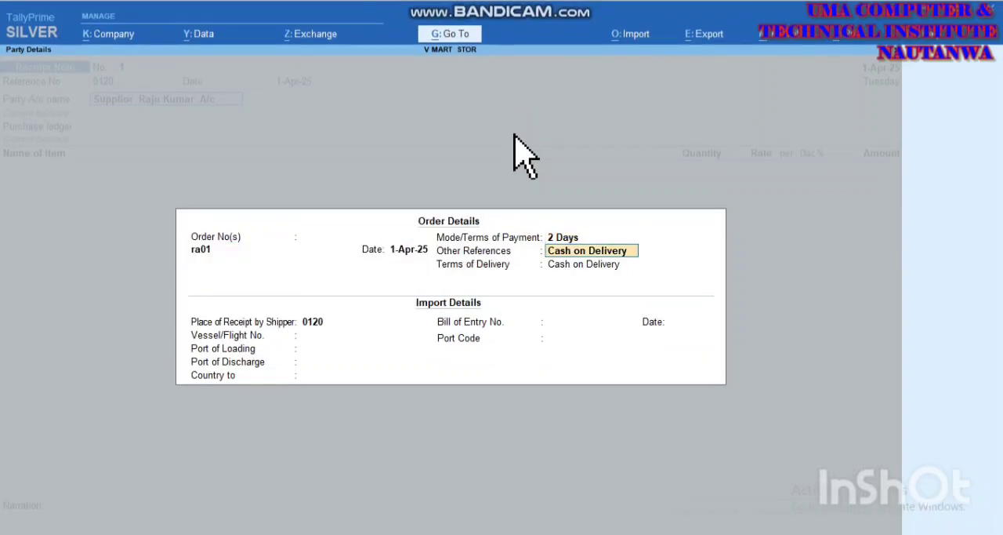
{"action": "key", "text": "Return"}
{"action": "key", "text": "Return"}
{"action": "key", "text": "Return"}
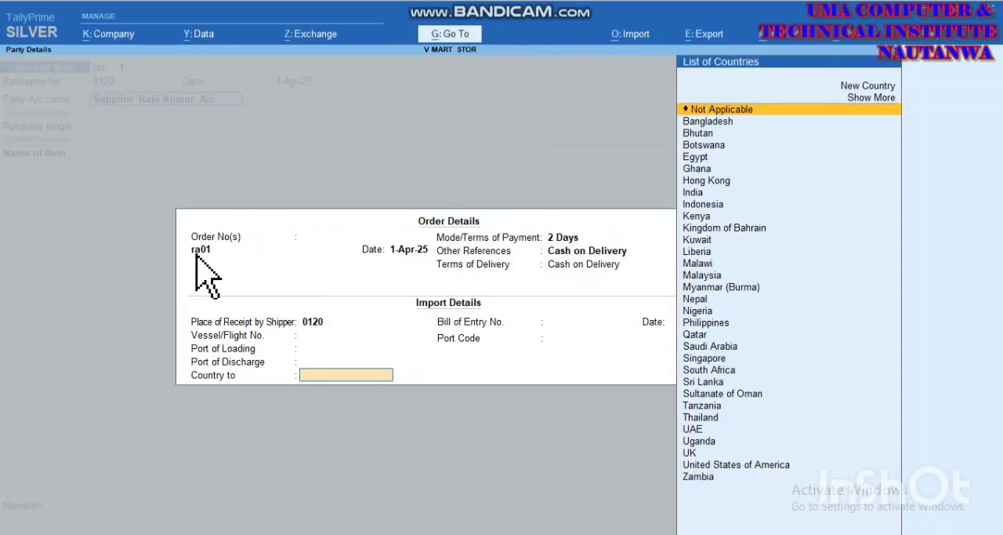
Step: Set the country to Not Applicable, leave the remaining import details blank and accept the supplier and consignee details
{"action": "key", "text": "Return"}
{"action": "key", "text": "Return"}
{"action": "key", "text": "Return"}
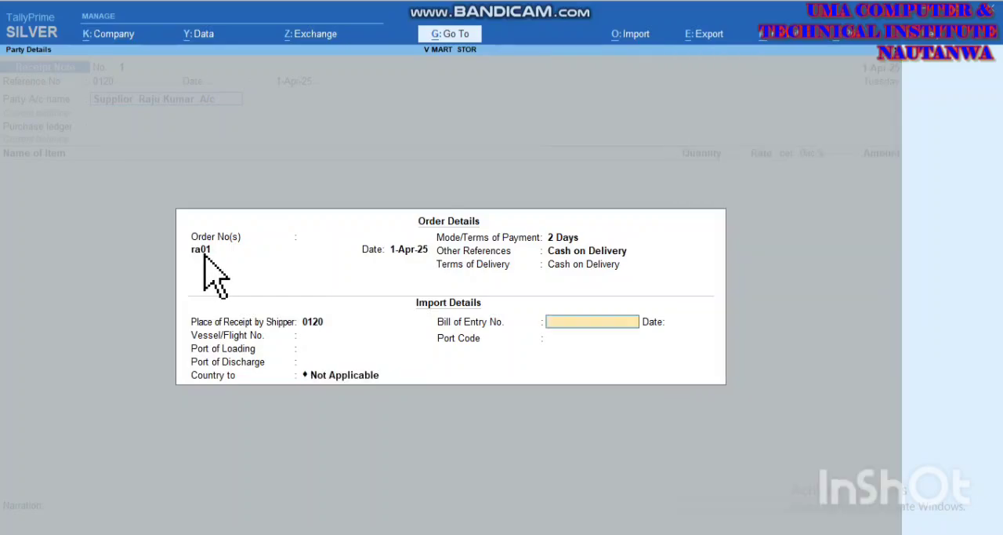
{"action": "key", "text": "Return"}
{"action": "key", "text": "Return"}
{"action": "key", "text": "Return"}
{"action": "key", "text": "Return"}
{"action": "key", "text": "Return"}
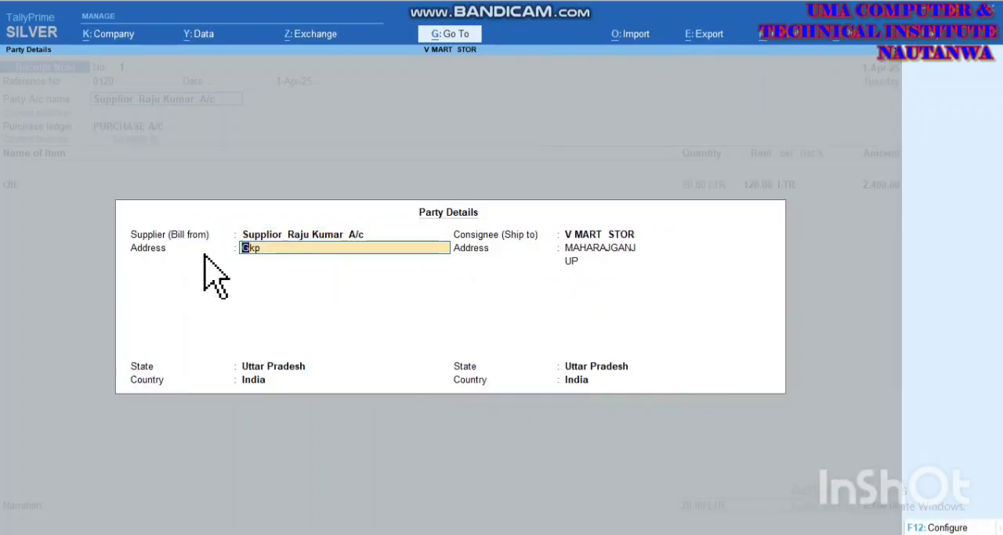
{"action": "key", "text": "Return"}
{"action": "key", "text": "Return"}
{"action": "key", "text": "Return"}
{"action": "key", "text": "Return"}
{"action": "key", "text": "Return"}
{"action": "key", "text": "Return"}
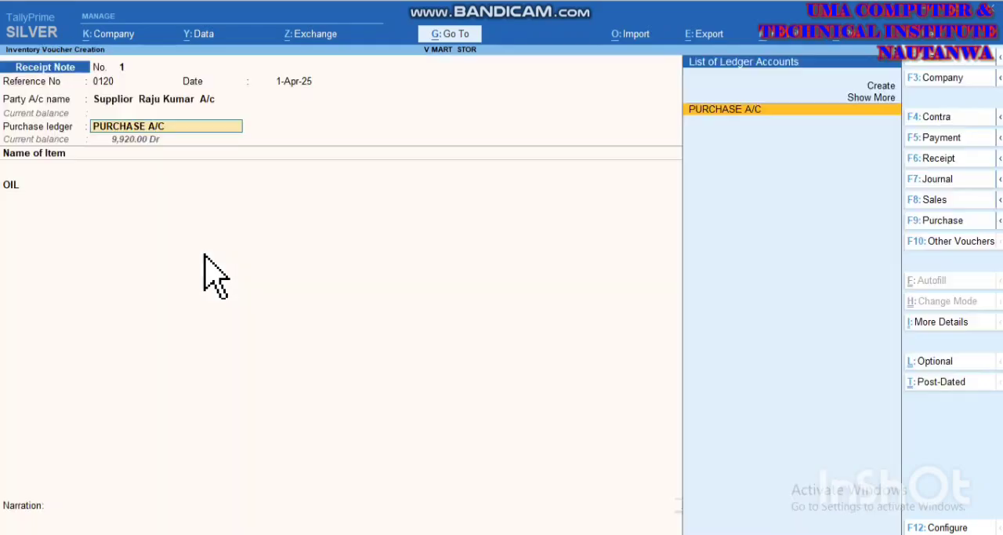
Step: Keep PURCHASE A/C and the OIL allocation of 20.00 LTR at 120.00, then save the receipt note and leave voucher entry
{"action": "key", "text": "Return"}
{"action": "key", "text": "Return"}
{"action": "key", "text": "Return"}
{"action": "key", "text": "Return"}
{"action": "key", "text": "Return"}
{"action": "key", "text": "Return"}
{"action": "key", "text": "Return"}
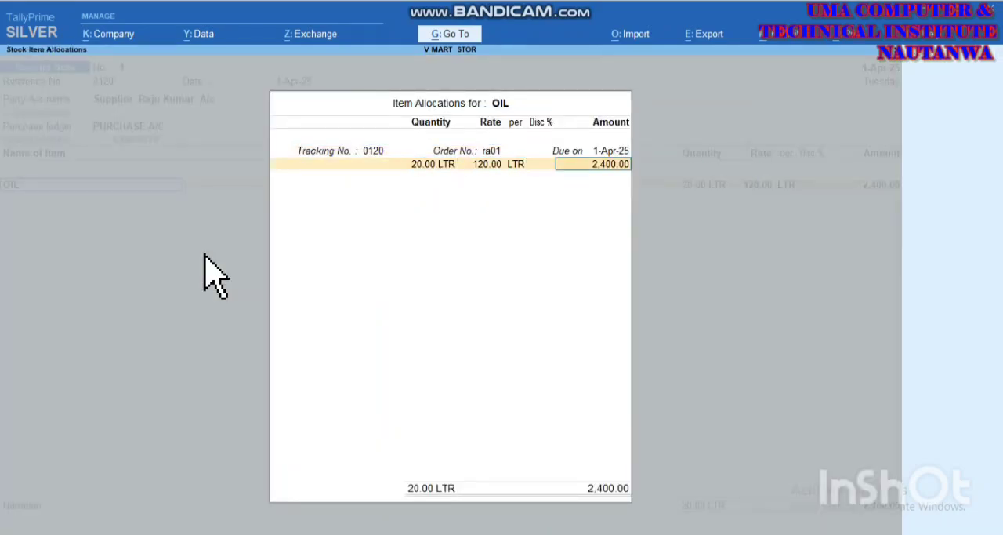
{"action": "key", "text": "Return"}
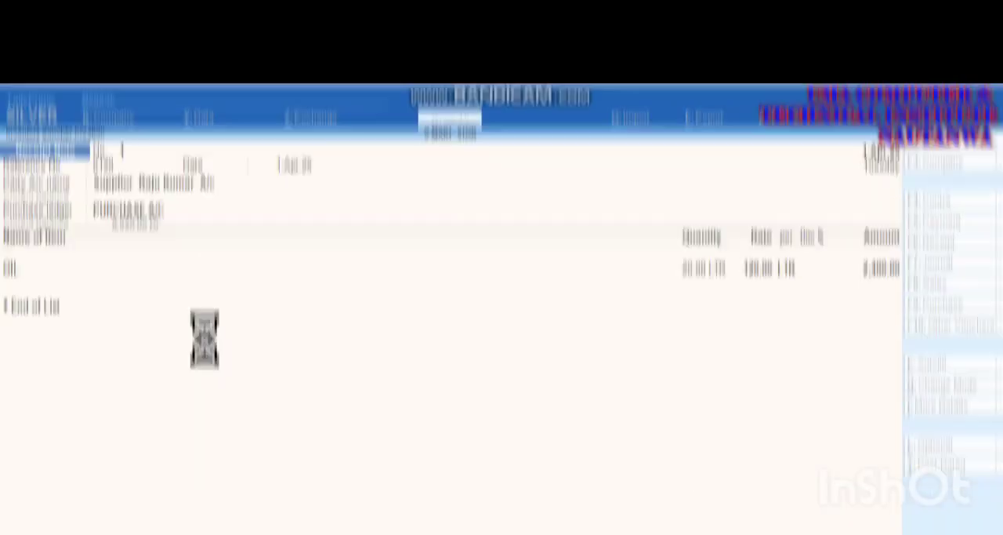
{"action": "key", "text": "Return"}
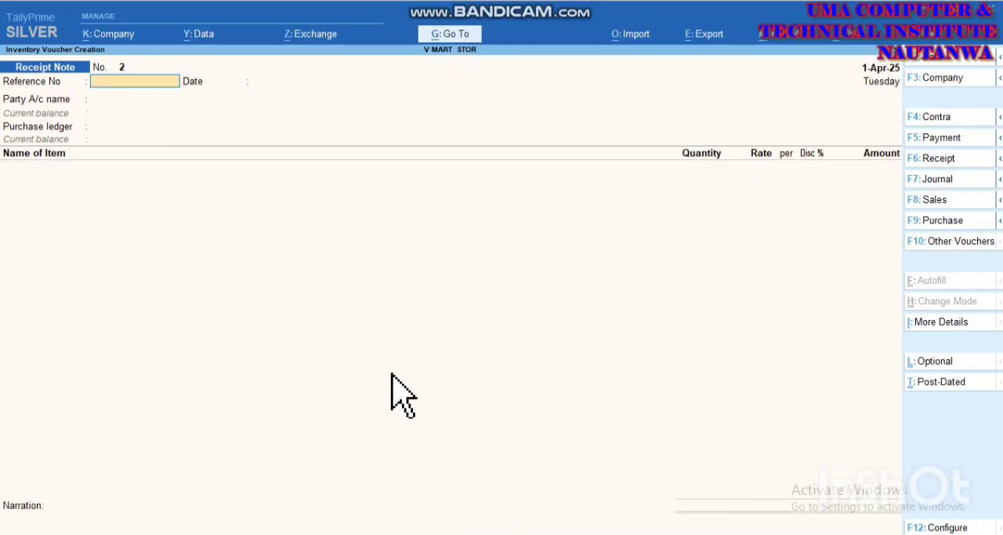
{"action": "key", "text": "Escape"}
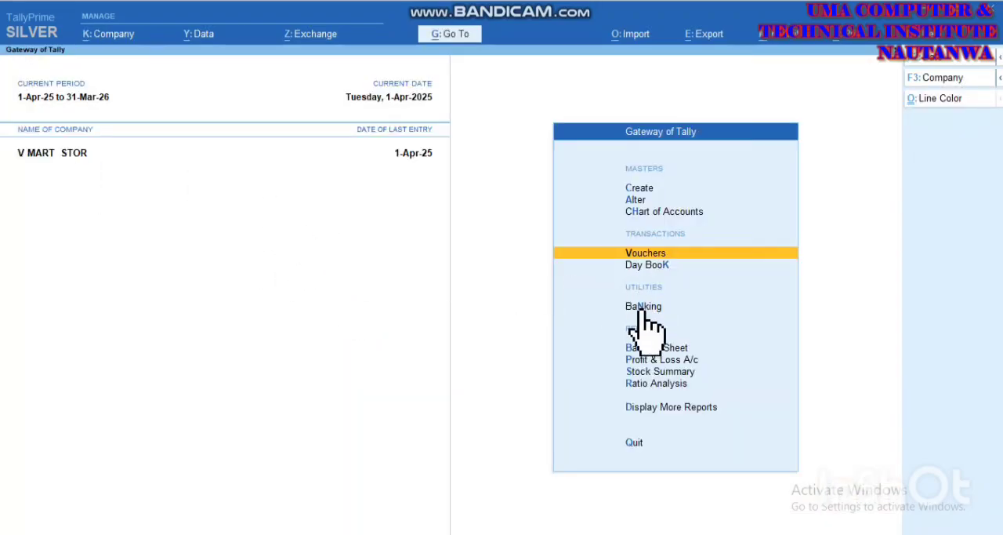
Step: Open the Balance Sheet and show it in detailed form
{"action": "left_click", "coordinate": [642, 350]}
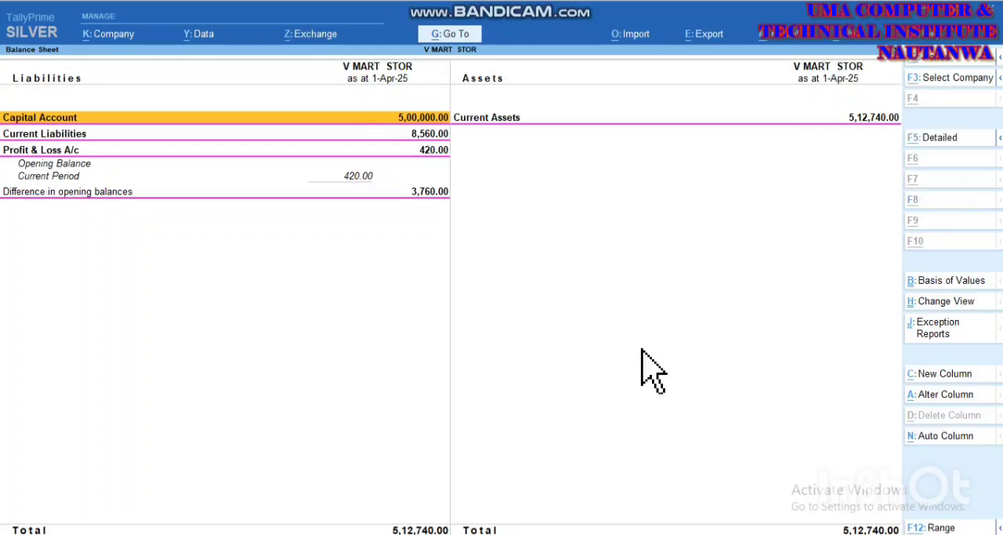
{"action": "key", "text": "alt+F5"}
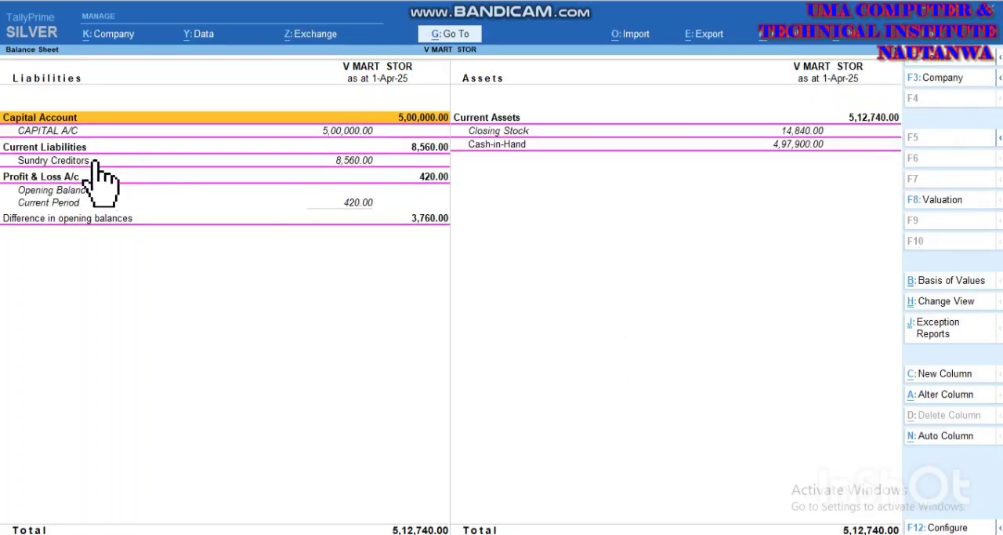
Step: Examine the Sundry Creditors group and its pending purchase bills, then close the reports
{"action": "double_click", "coordinate": [343, 161]}
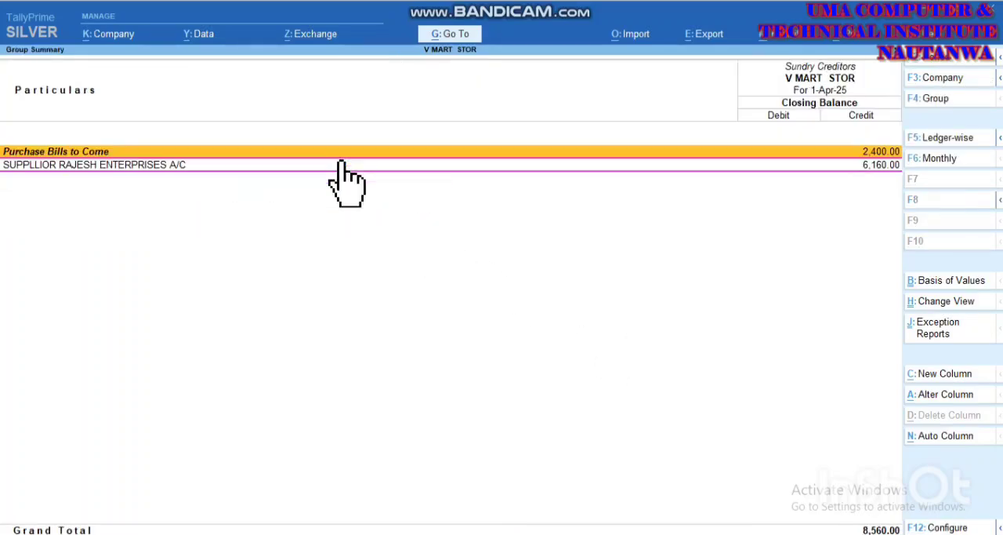
{"action": "left_click", "coordinate": [82, 153]}
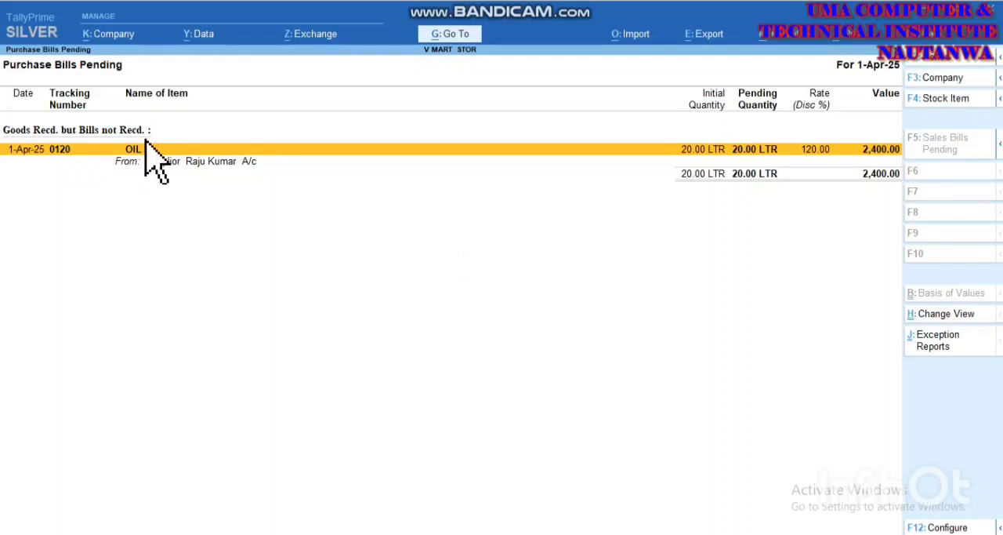
{"action": "key", "text": "Escape"}
{"action": "key", "text": "Escape"}
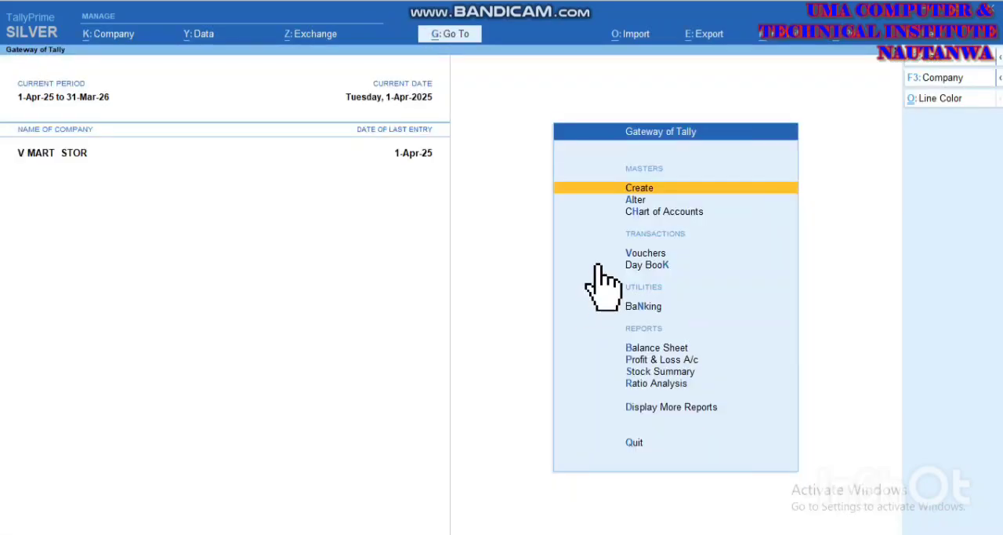
Step: Start a purchase voucher with supplier invoice number 1201 dated 1-Apr-25 and choose the new supplier's ledger as the party account
{"action": "key", "text": "Down"}
{"action": "key", "text": "Down"}
{"action": "key", "text": "Down"}
{"action": "key", "text": "Down"}
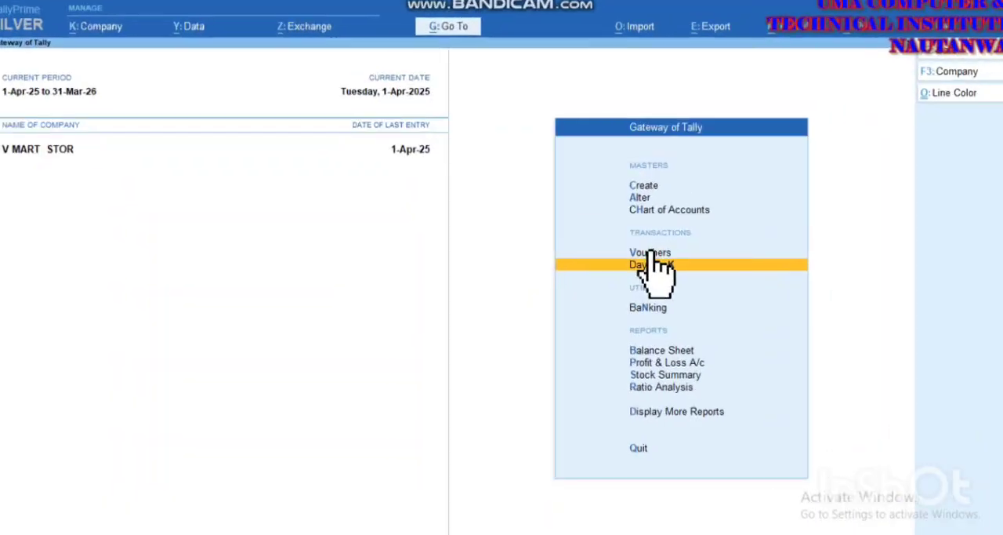
{"action": "key", "text": "Up"}
{"action": "key", "text": "Return"}
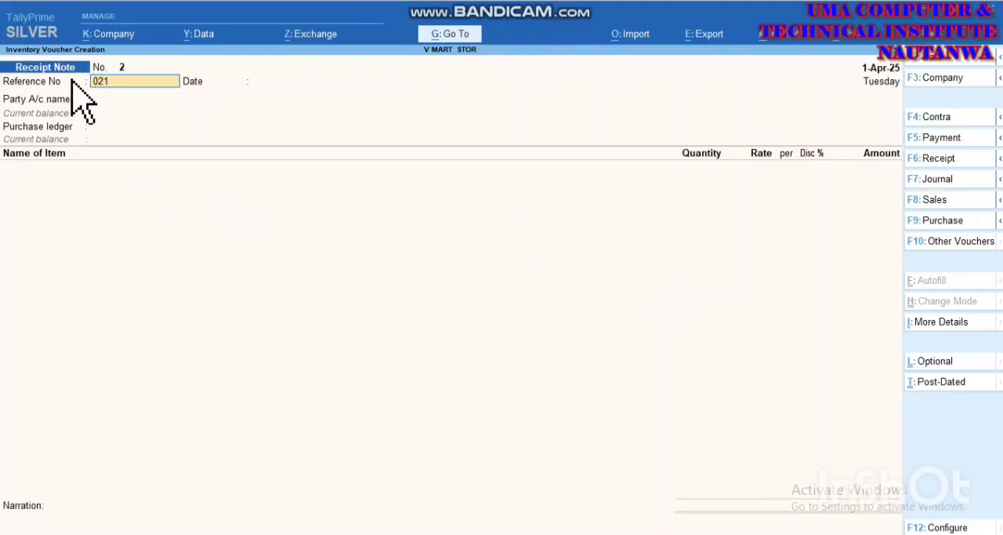
{"action": "left_click", "coordinate": [944, 222]}
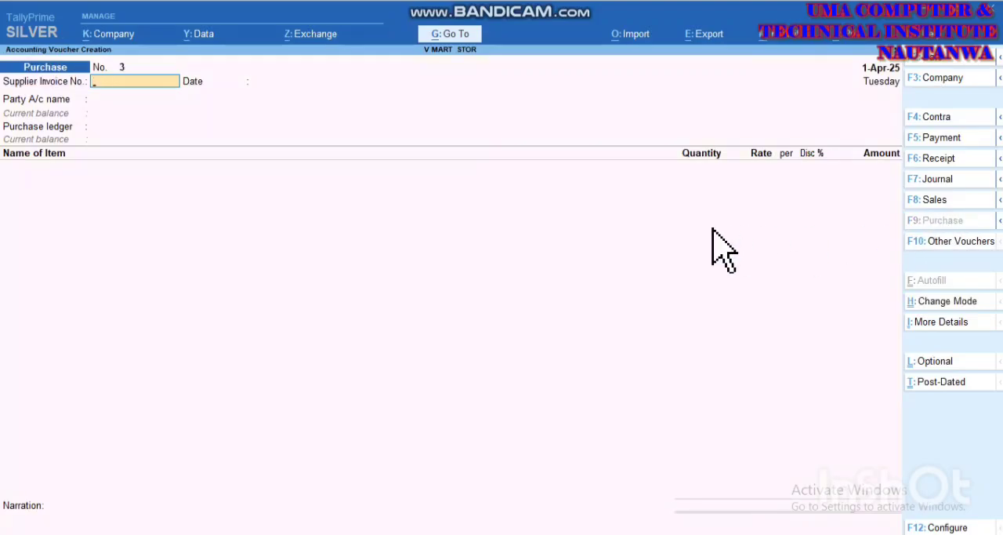
{"action": "key", "text": "Return"}
{"action": "key", "text": "Return"}
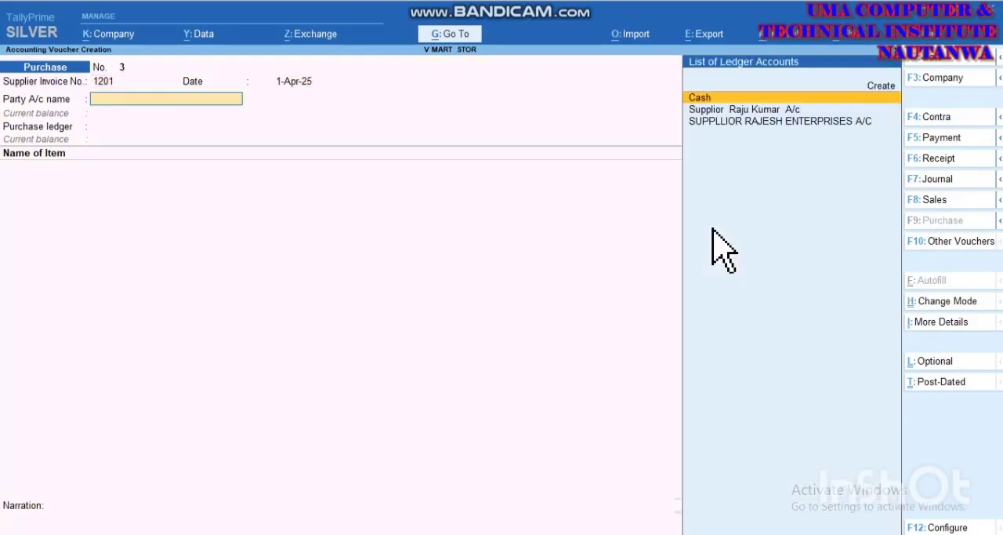
{"action": "key", "text": "Down"}
{"action": "key", "text": "Return"}
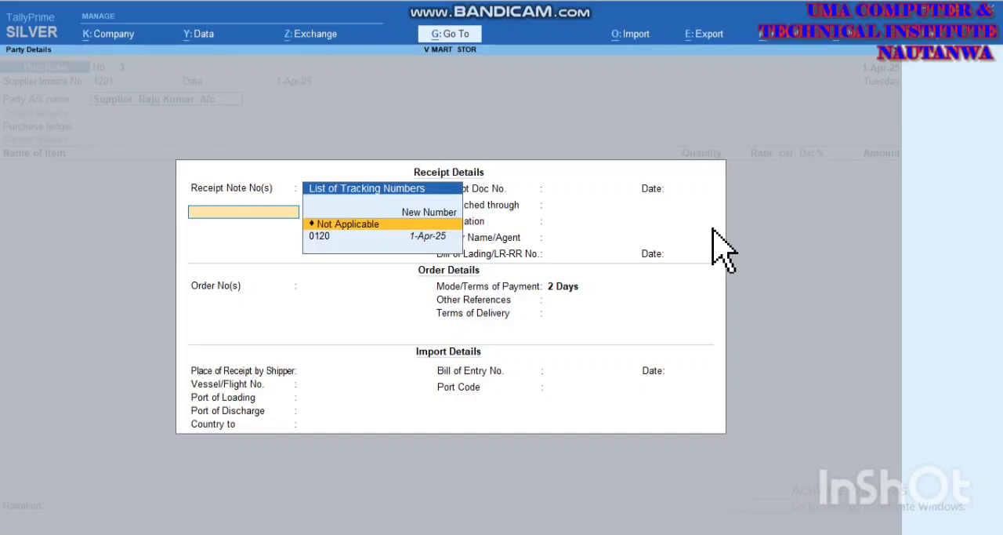
Step: Link the purchase voucher to receipt note 0120 and keep its linked purchase order, payment, reference and delivery terms
{"action": "key", "text": "Down"}
{"action": "key", "text": "Return"}
{"action": "key", "text": "Escape"}
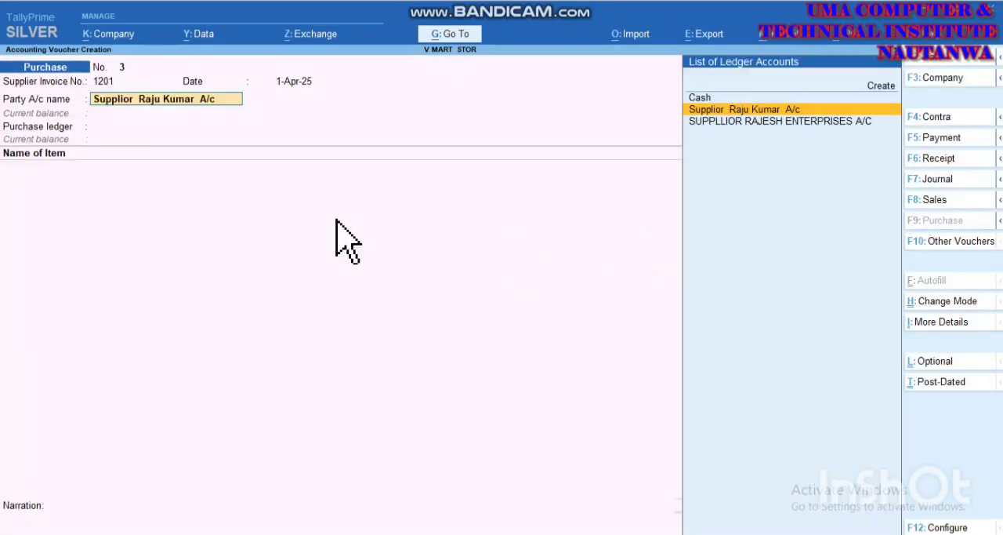
{"action": "key", "text": "Return"}
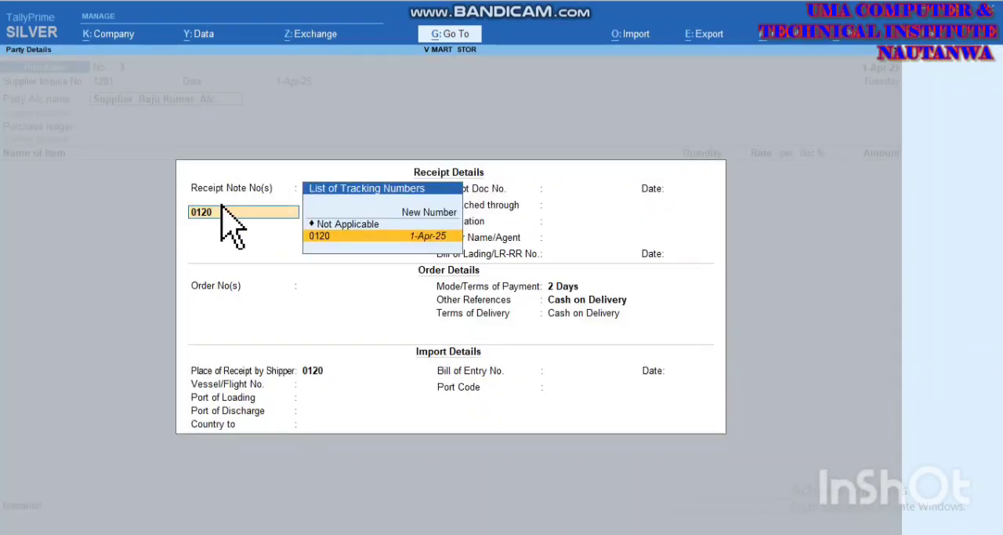
{"action": "key", "text": "Return"}
{"action": "key", "text": "Return"}
{"action": "key", "text": "Return"}
{"action": "key", "text": "Return"}
{"action": "key", "text": "Return"}
{"action": "key", "text": "Return"}
{"action": "key", "text": "Return"}
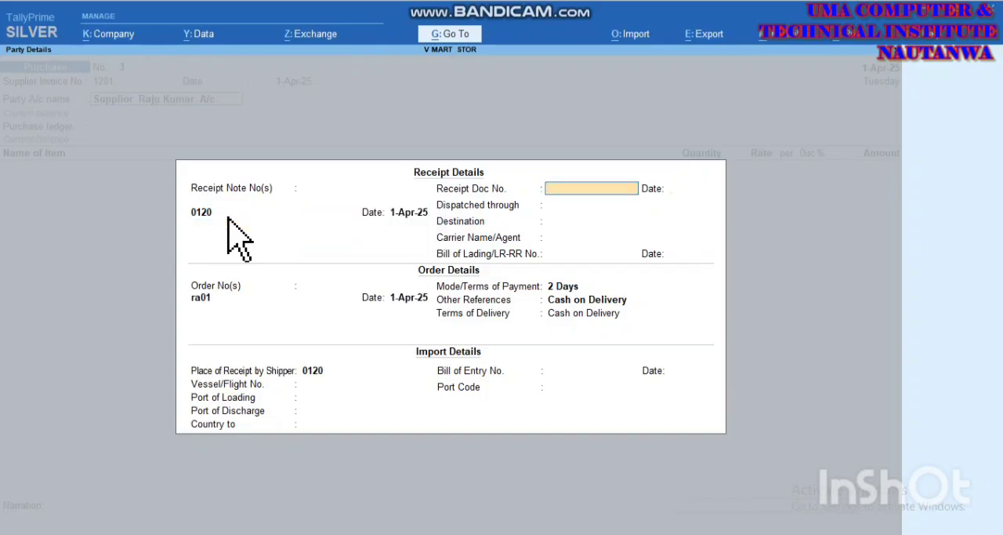
{"action": "key", "text": "Return"}
{"action": "key", "text": "Return"}
{"action": "key", "text": "Return"}
{"action": "key", "text": "Return"}
{"action": "key", "text": "Return"}
{"action": "key", "text": "Return"}
{"action": "key", "text": "Return"}
{"action": "key", "text": "Return"}
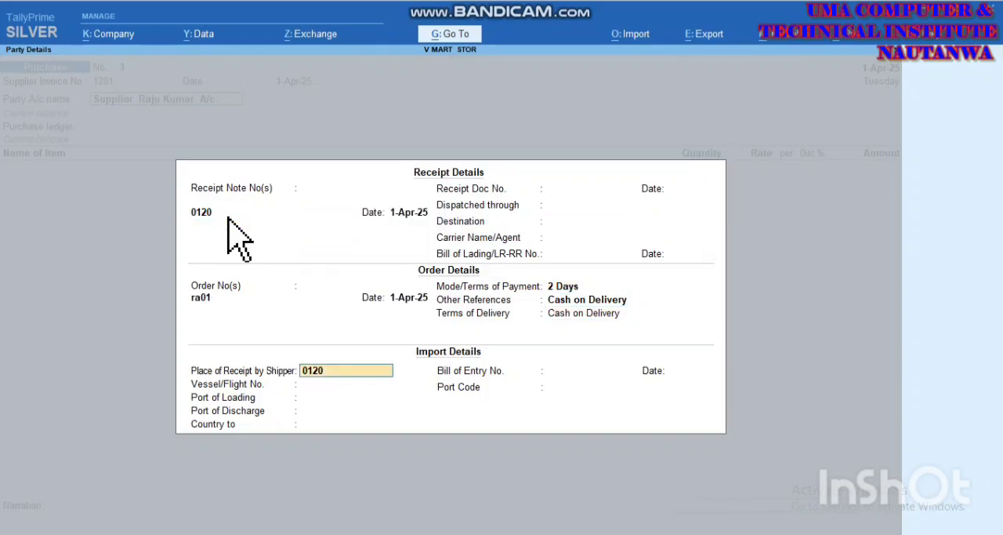
Step: Set the country to Not Applicable, leave the port code unassigned and accept the supplier and consignee details
{"action": "key", "text": "Return"}
{"action": "key", "text": "Return"}
{"action": "key", "text": "Return"}
{"action": "key", "text": "Return"}
{"action": "key", "text": "Return"}
{"action": "key", "text": "Return"}
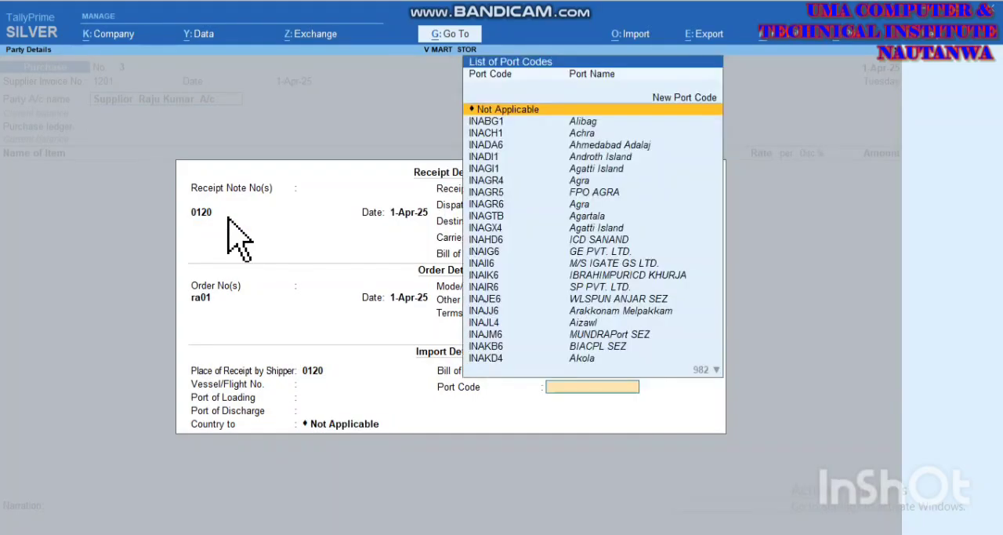
{"action": "key", "text": "Return"}
{"action": "key", "text": "Return"}
{"action": "key", "text": "Return"}
{"action": "key", "text": "Return"}
{"action": "key", "text": "Return"}
{"action": "key", "text": "Return"}
{"action": "key", "text": "Return"}
{"action": "key", "text": "Return"}
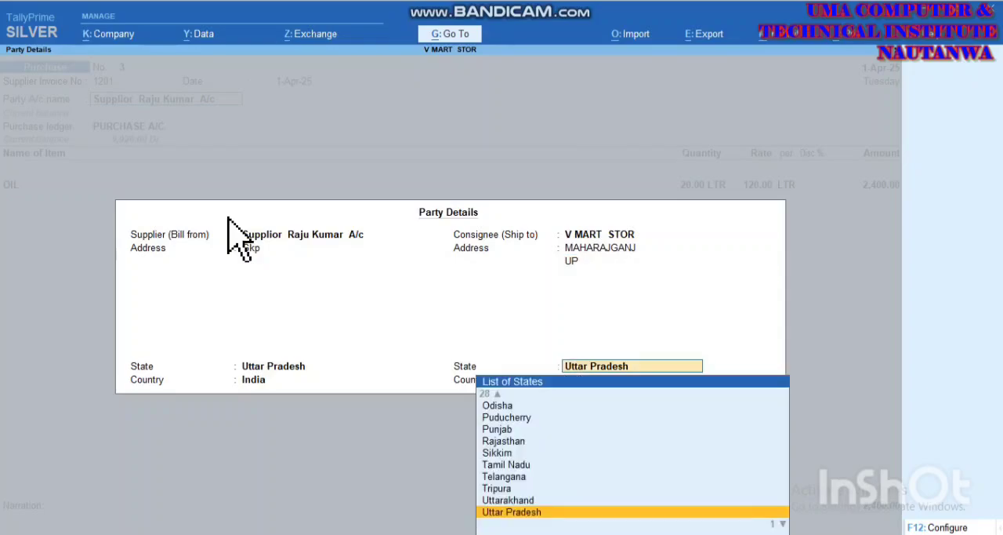
{"action": "key", "text": "Return"}
{"action": "key", "text": "Return"}
{"action": "key", "text": "Return"}
{"action": "key", "text": "Return"}
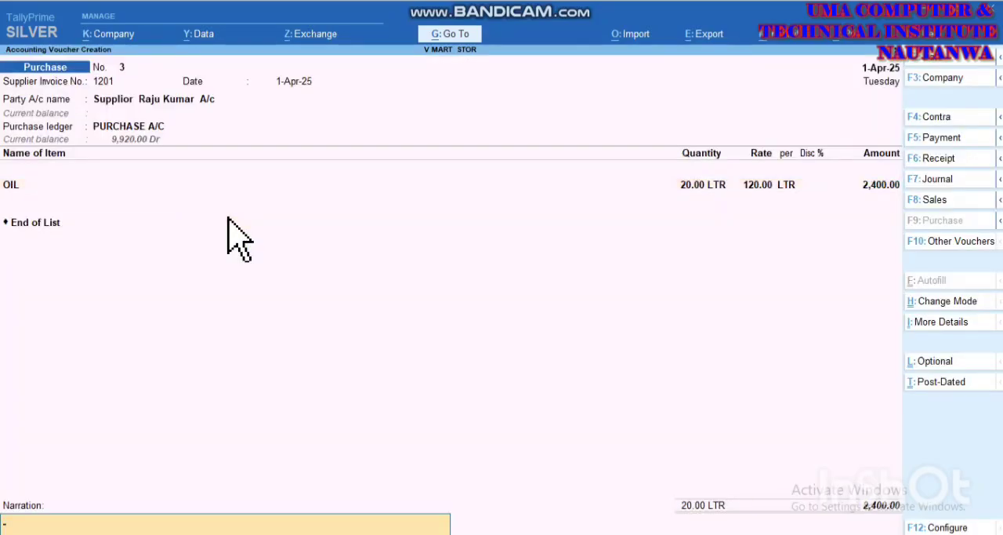
Step: Keep the OIL line of 20.00 LTR at 120.00 without a narration, save the purchase voucher and leave voucher entry
{"action": "key", "text": "Return"}
{"action": "key", "text": "Return"}
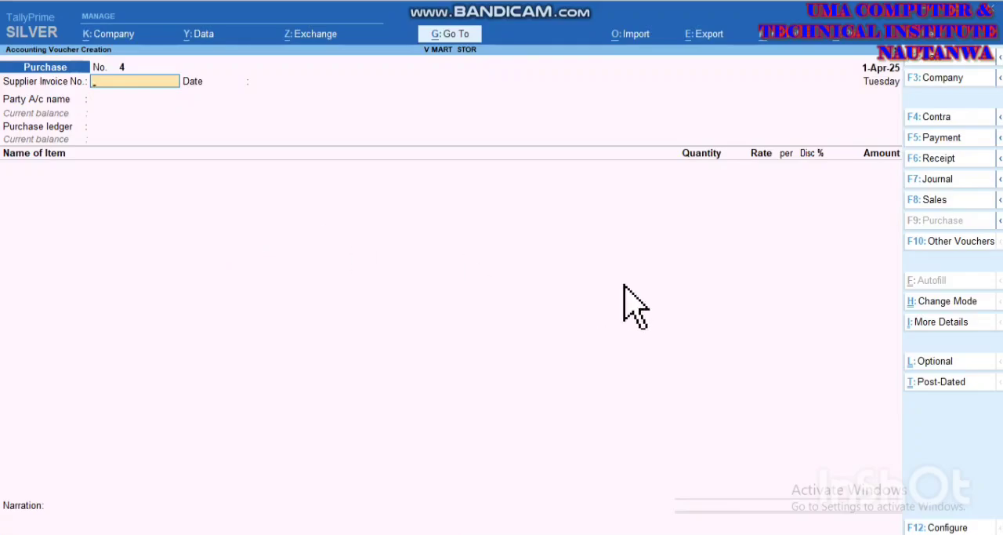
{"action": "key", "text": "Escape"}
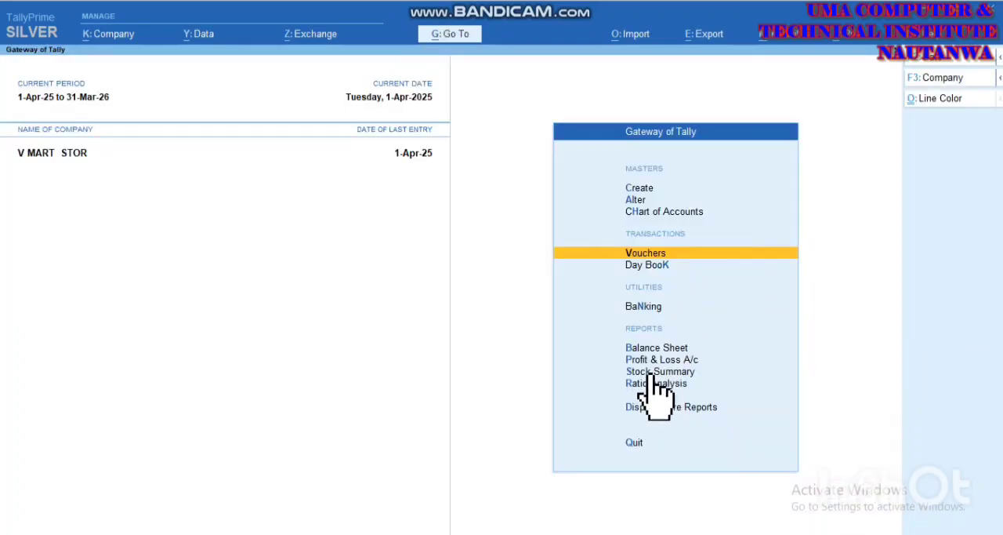
Step: Open the detailed Balance Sheet, examine the supplier balances under Sundry Creditors and close the reports
{"action": "left_click", "coordinate": [641, 349]}
{"action": "key", "text": "alt+F5"}
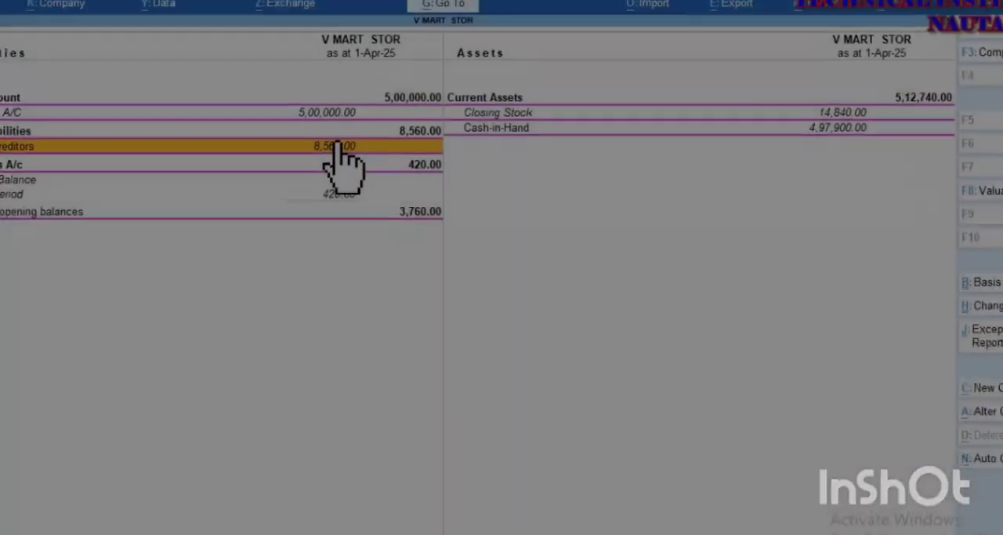
{"action": "left_click", "coordinate": [357, 159]}
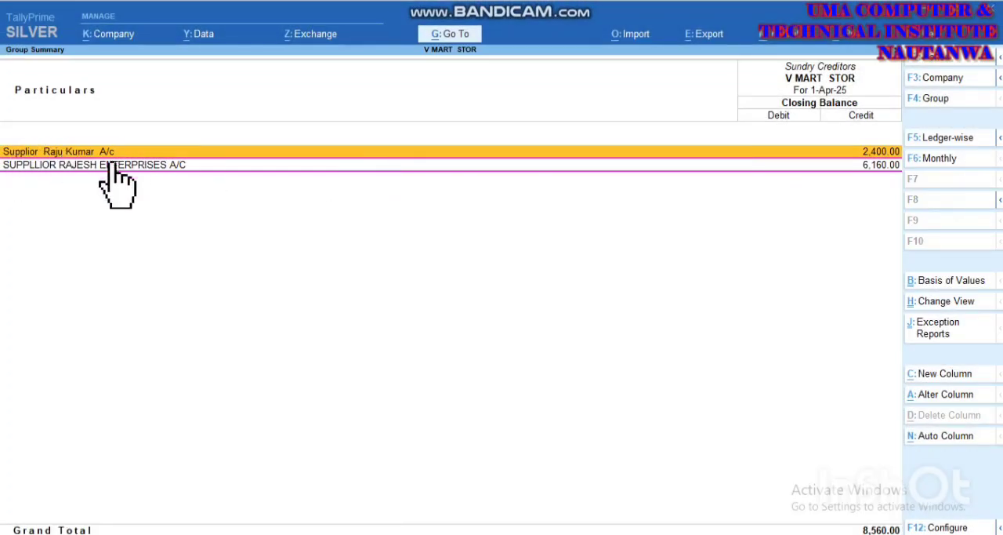
{"action": "key", "text": "Escape"}
{"action": "left_click", "coordinate": [59, 163]}
{"action": "key", "text": "Escape"}
{"action": "key", "text": "Escape"}
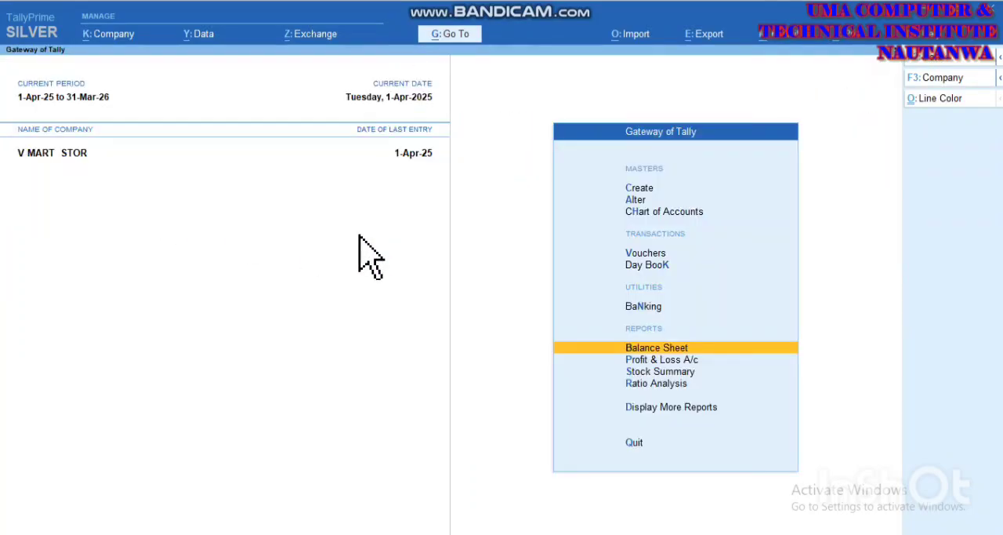
Step: Start a payment voucher in Double Entry mode and choose the new supplier's ledger as the debit account
{"action": "key", "text": "Up"}
{"action": "key", "text": "Up"}
{"action": "key", "text": "Up"}
{"action": "key", "text": "Return"}
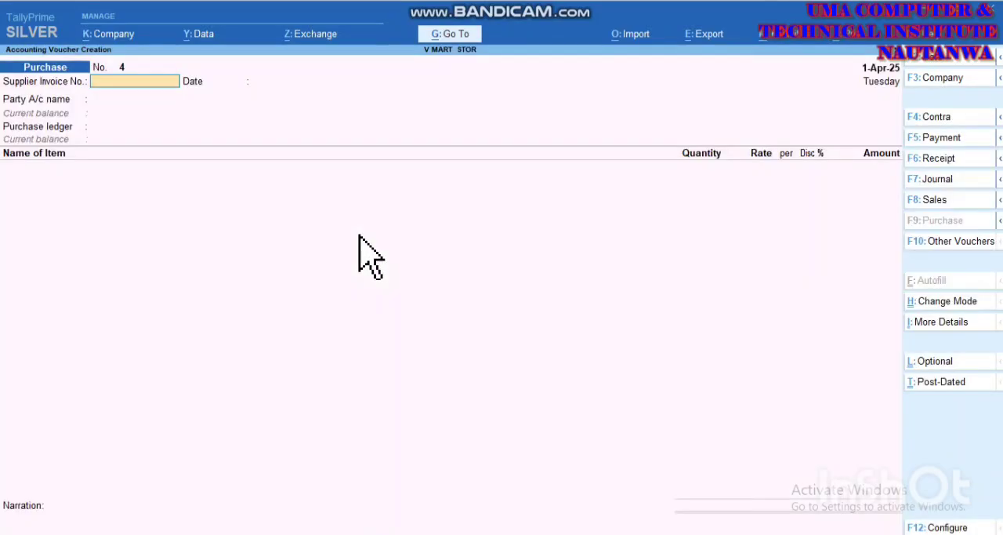
{"action": "key", "text": "F5"}
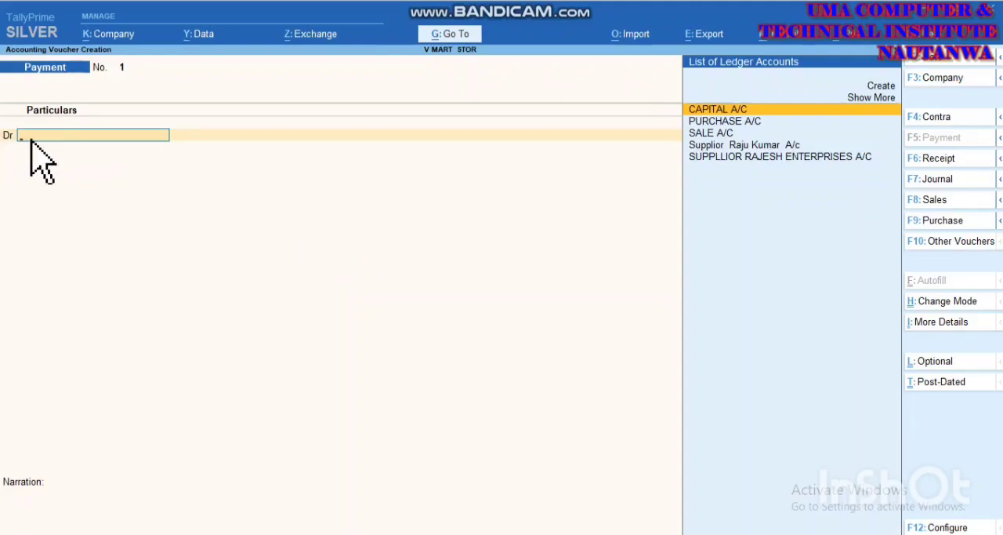
{"action": "left_click", "coordinate": [696, 146]}
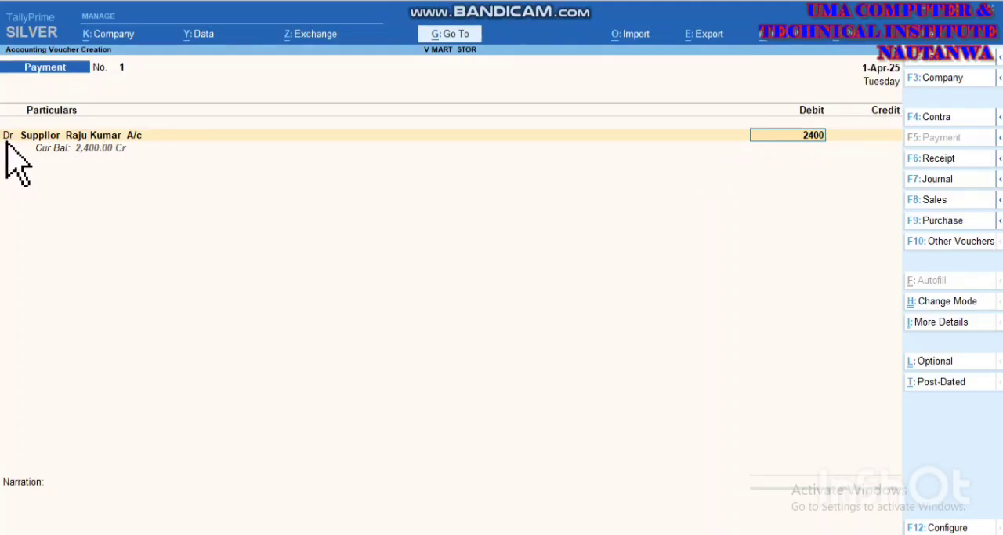
{"action": "left_click", "coordinate": [938, 301]}
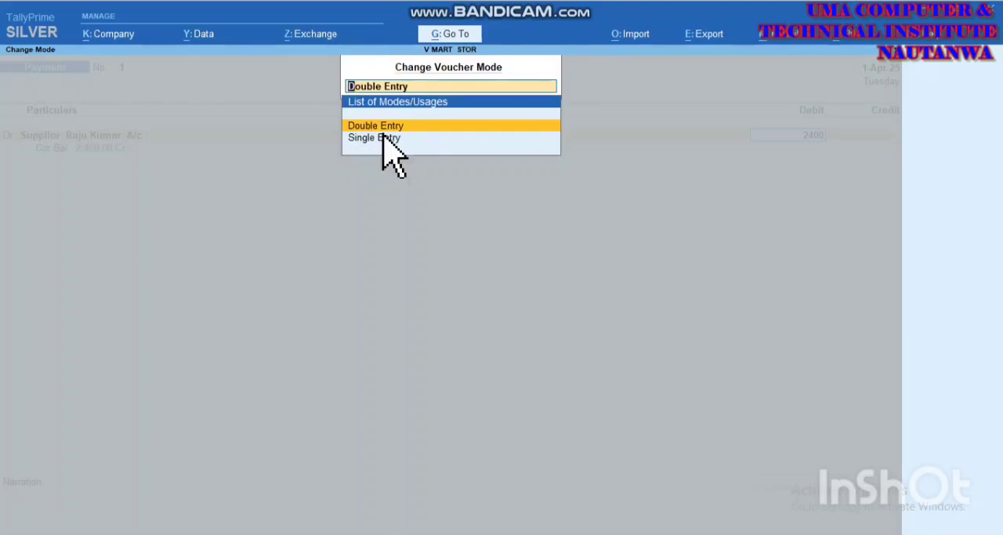
{"action": "key", "text": "Return"}
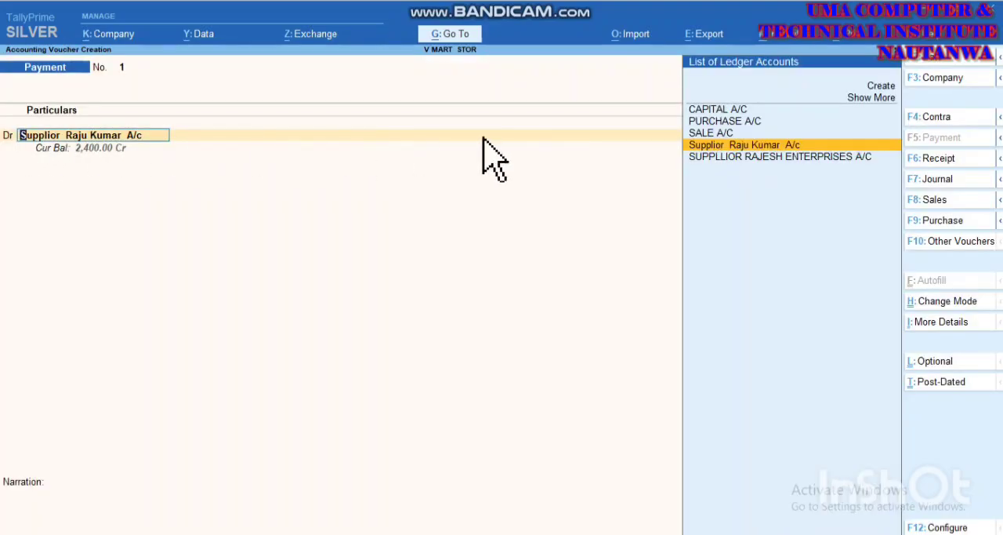
Step: Set the supplier's debit amount to 1200 and settle it as Agst Ref against bill 1201
{"action": "key", "text": "Return"}
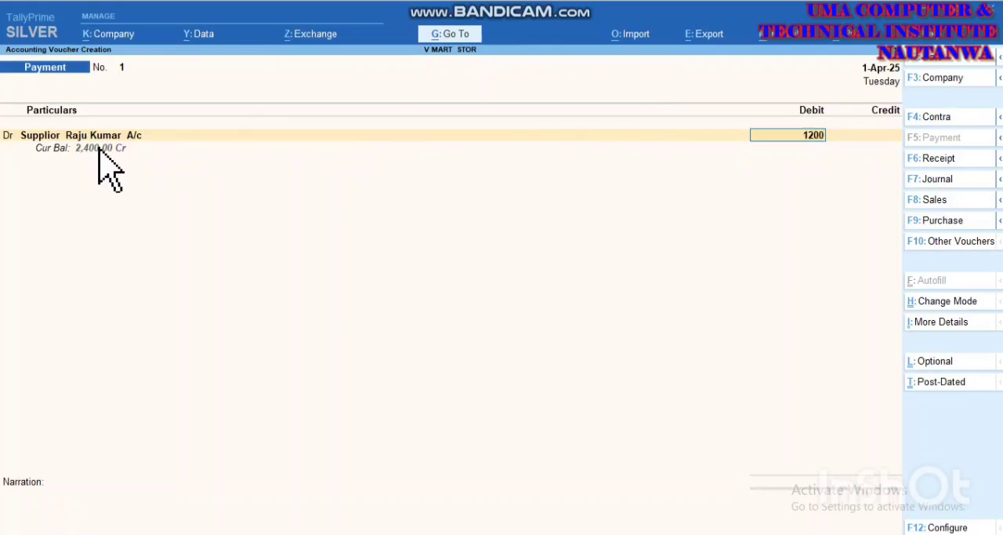
{"action": "key", "text": "Return"}
Step: Credit Cash with 1,200.00, leave the narration blank and save the payment voucher
{"action": "key", "text": "Return"}
{"action": "key", "text": "Return"}
{"action": "key", "text": "Return"}
{"action": "key", "text": "Return"}
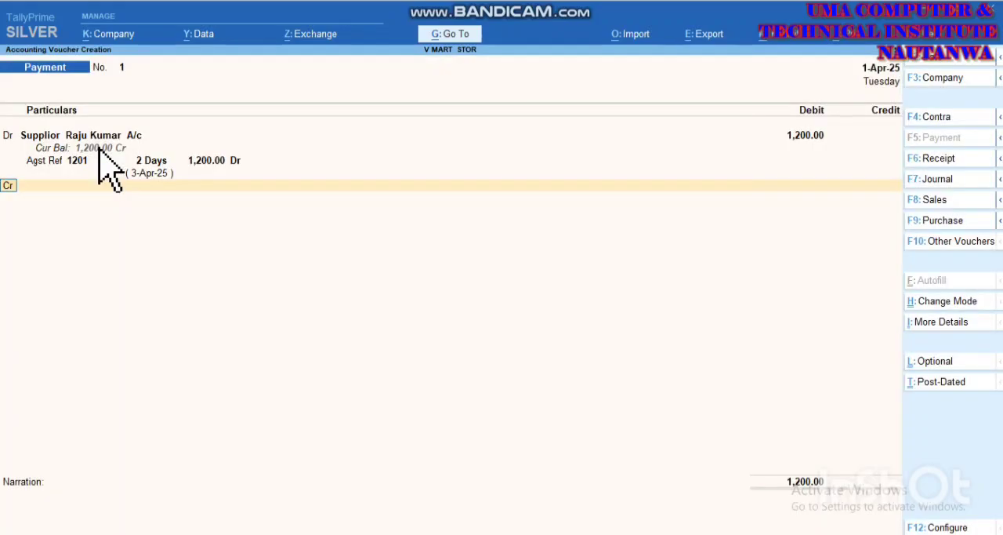
{"action": "key", "text": "Return"}
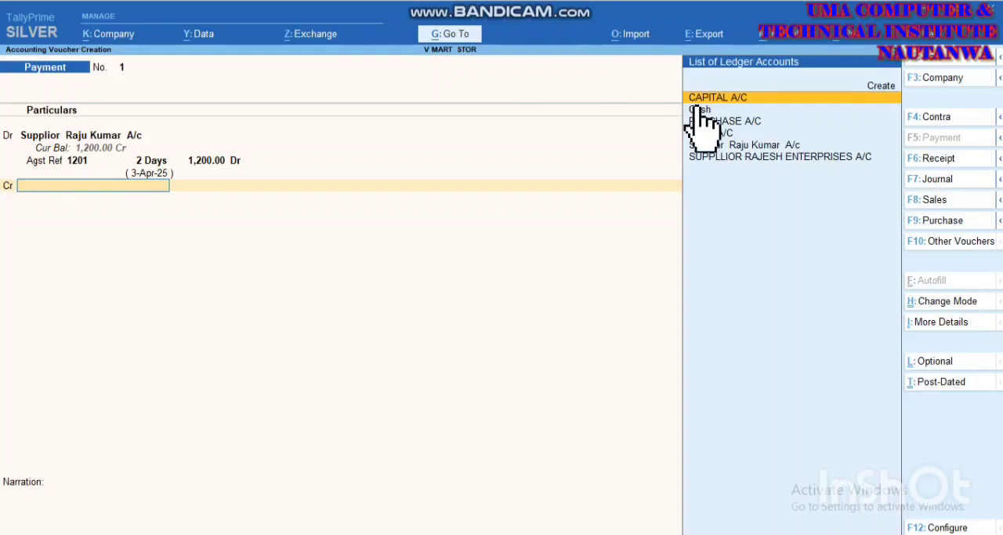
{"action": "key", "text": "Down"}
{"action": "key", "text": "Return"}
{"action": "key", "text": "Return"}
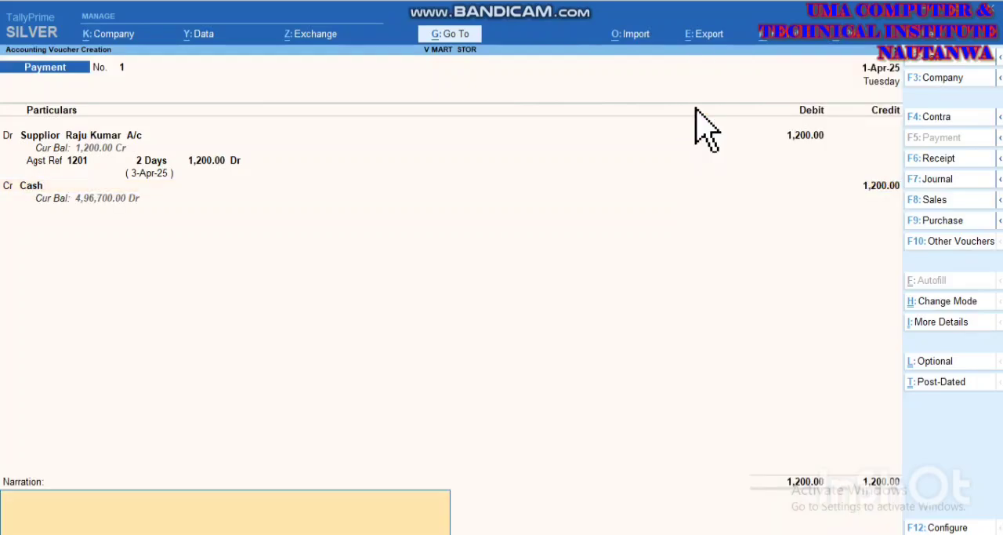
{"action": "key", "text": "Return"}
{"action": "key", "text": "Return"}
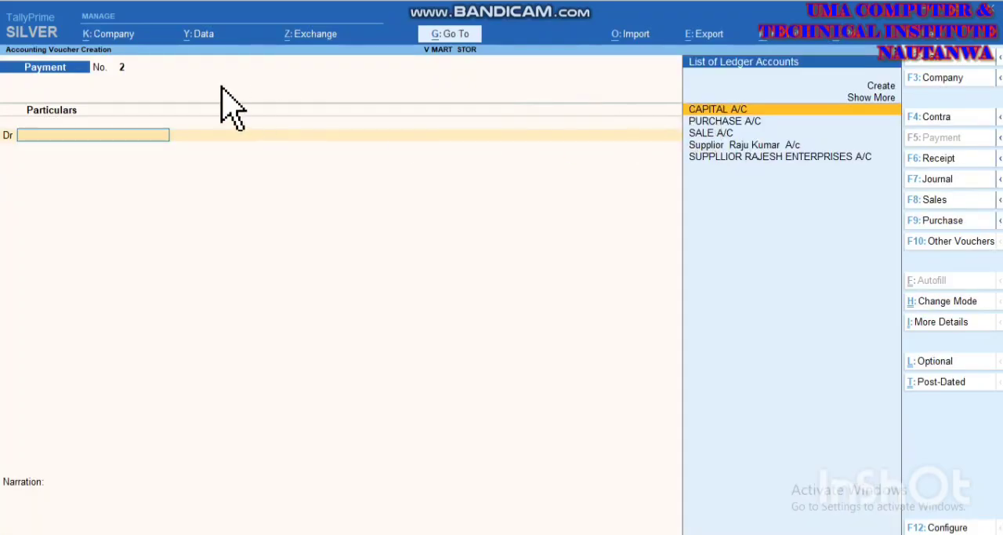
Step: Switch the new payment voucher to Single Entry mode and set its account to Cash
{"action": "left_click", "coordinate": [931, 302]}
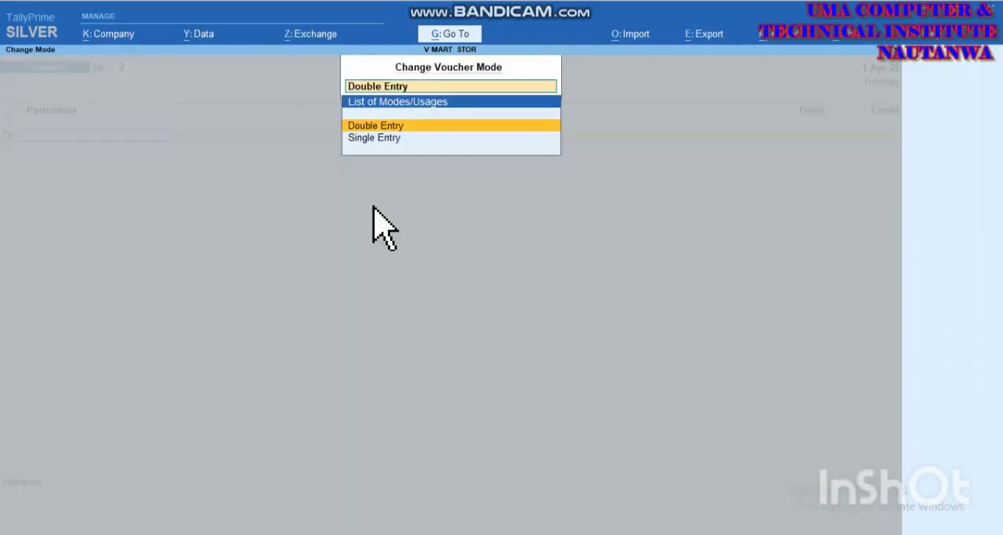
{"action": "left_click", "coordinate": [362, 139]}
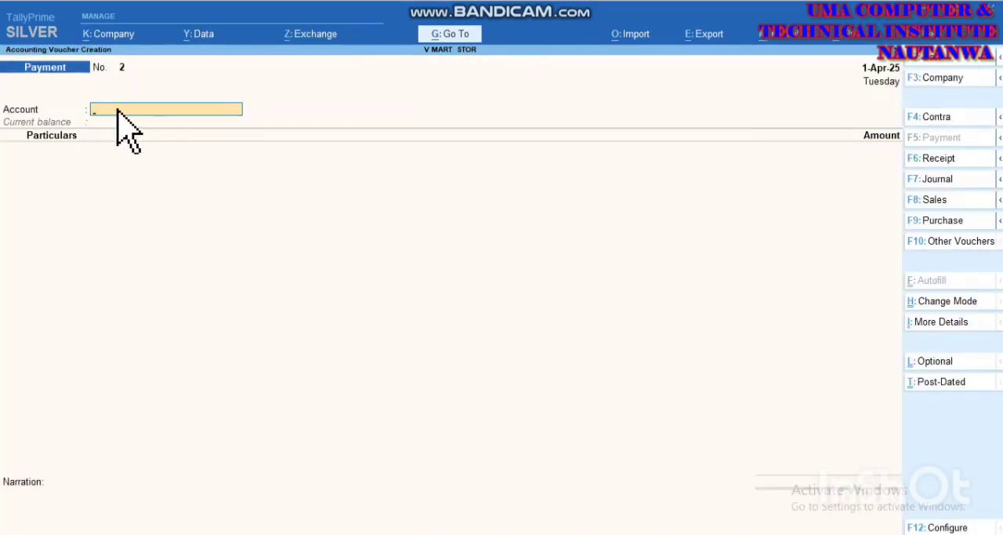
{"action": "type", "text": "Cas"}
{"action": "key", "text": "Return"}
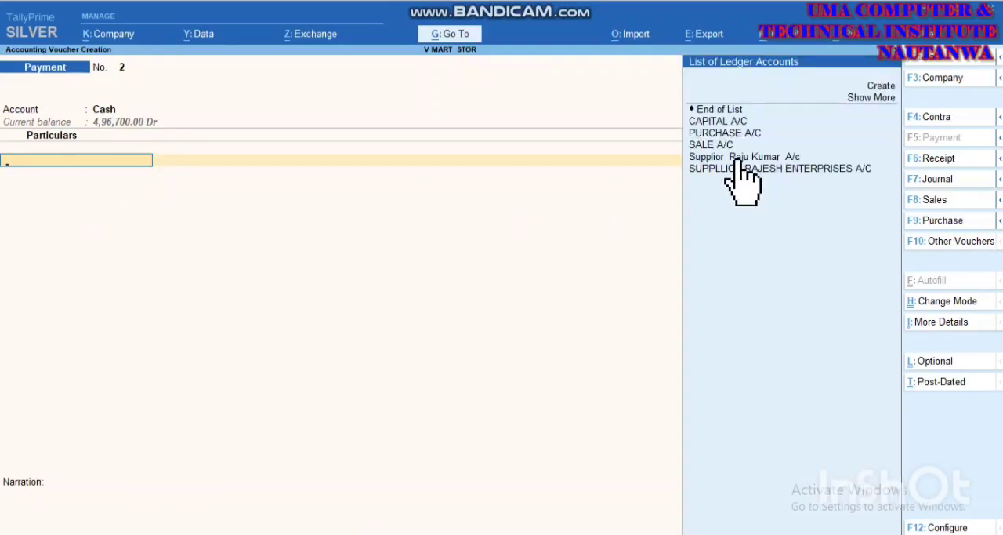
Step: Debit the new supplier's ledger 1,200.00 as Agst Ref, leave the narration blank, save the payment voucher and leave voucher entry
{"action": "left_click", "coordinate": [737, 158]}
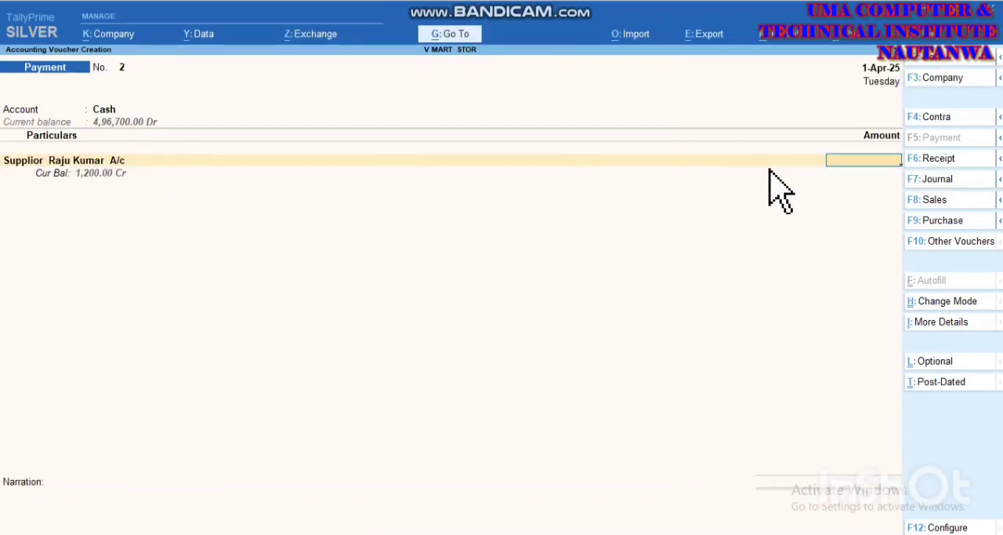
{"action": "key", "text": "Return"}
{"action": "key", "text": "Return"}
{"action": "key", "text": "Return"}
{"action": "key", "text": "Return"}
{"action": "key", "text": "Return"}
{"action": "key", "text": "Return"}
{"action": "key", "text": "Return"}
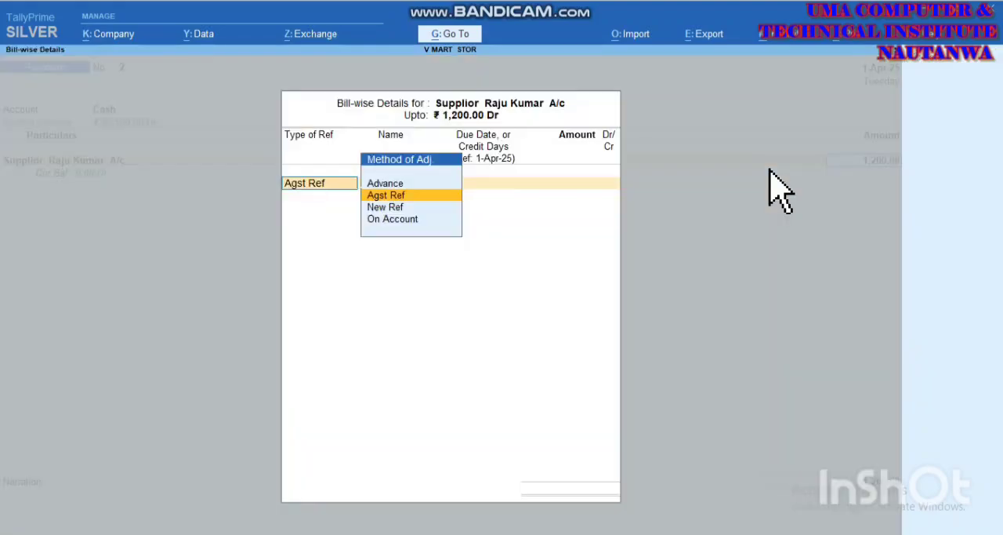
{"action": "key", "text": "Return"}
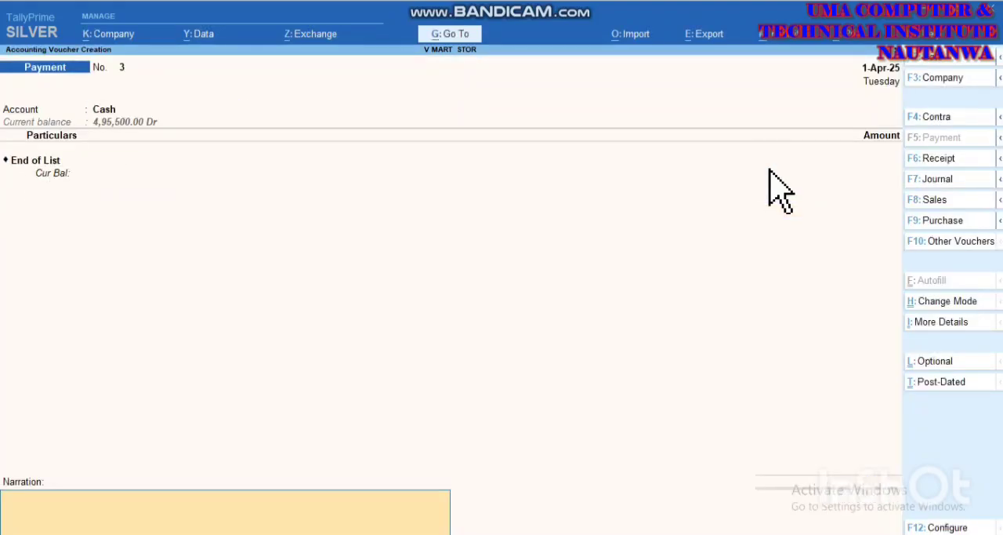
{"action": "key", "text": "Escape"}
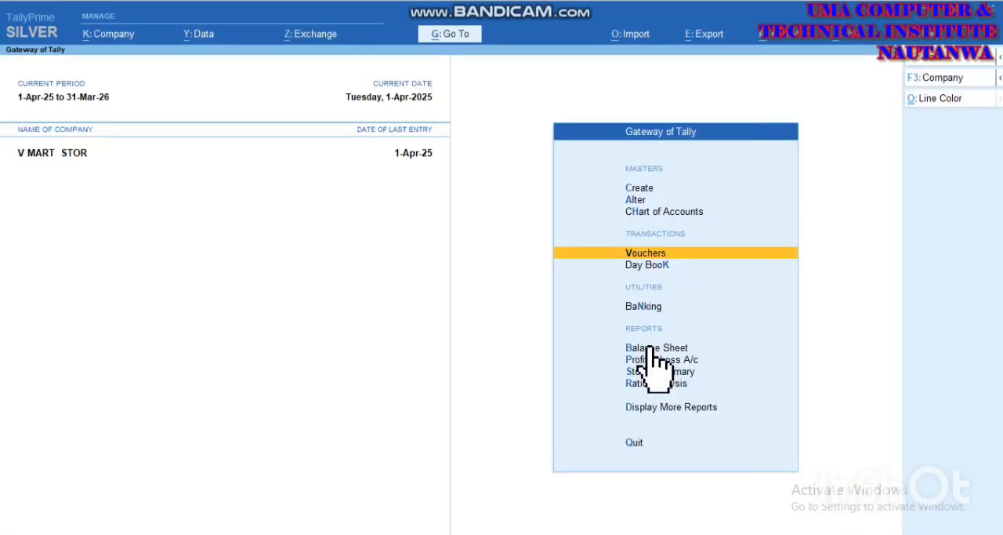
Step: Open the Balance Sheet in detailed form and examine the Sundry Creditors and Closing Stock breakdowns
{"action": "left_click", "coordinate": [713, 289]}
{"action": "key", "text": "alt+F5"}
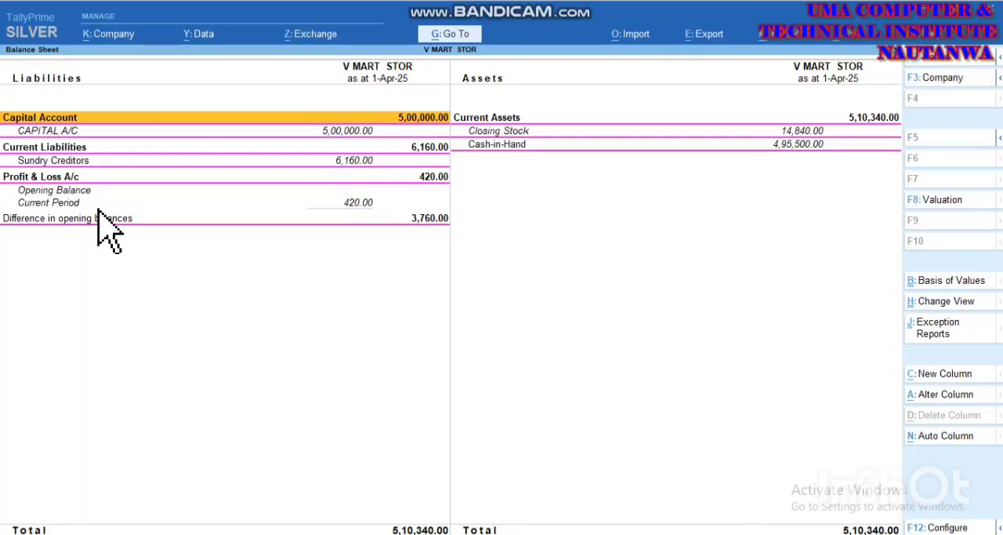
{"action": "left_click", "coordinate": [66, 161]}
{"action": "left_click", "coordinate": [66, 162]}
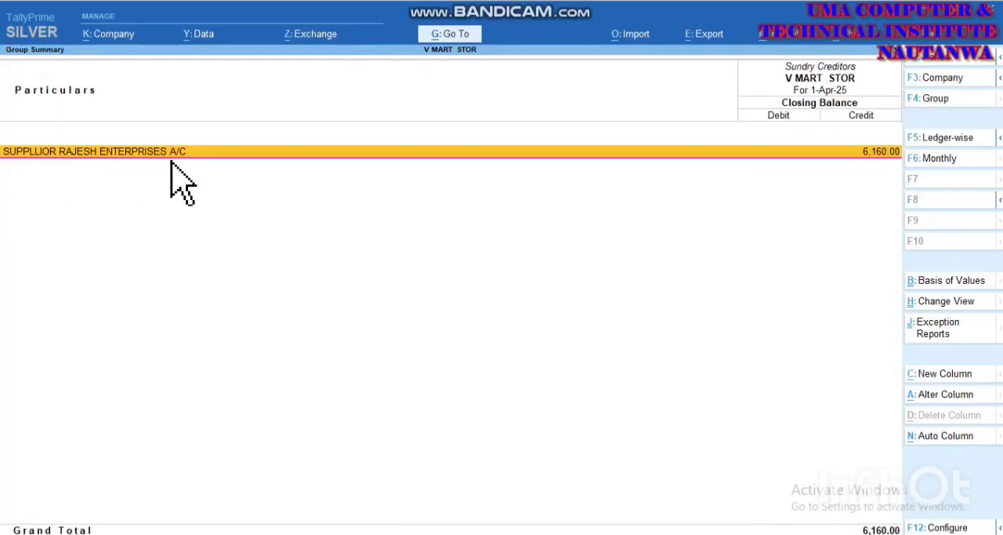
{"action": "key", "text": "Escape"}
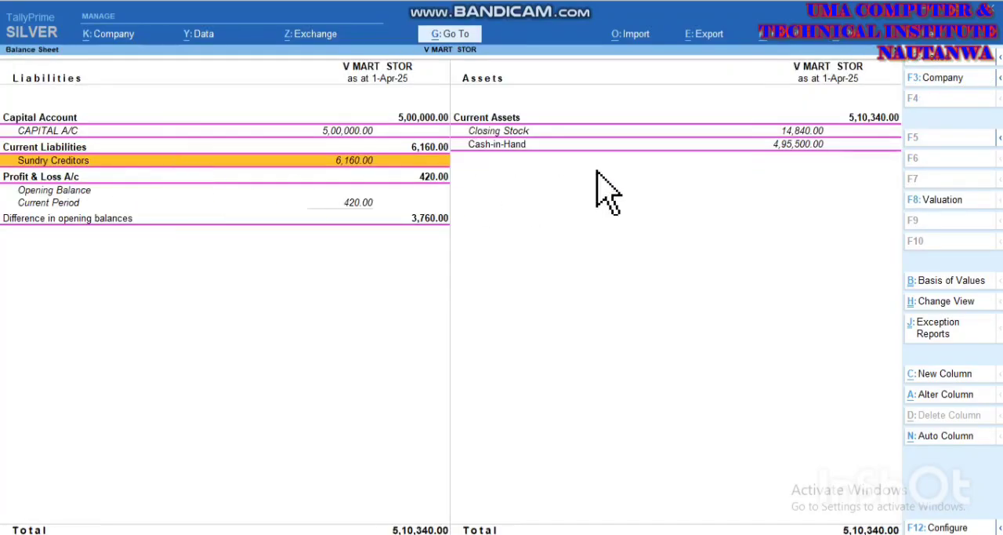
{"action": "left_click", "coordinate": [780, 131]}
{"action": "left_click", "coordinate": [782, 130]}
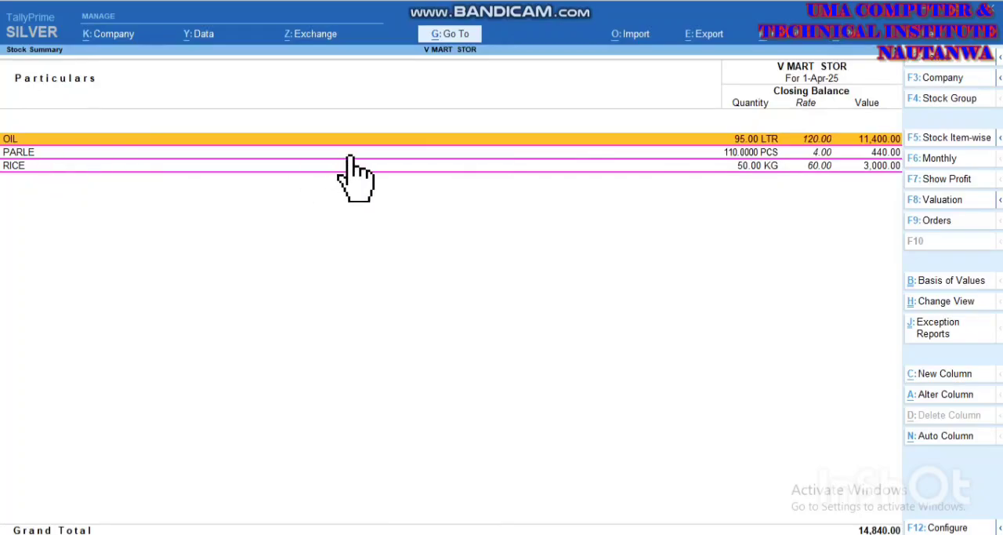
{"action": "key", "text": "Escape"}
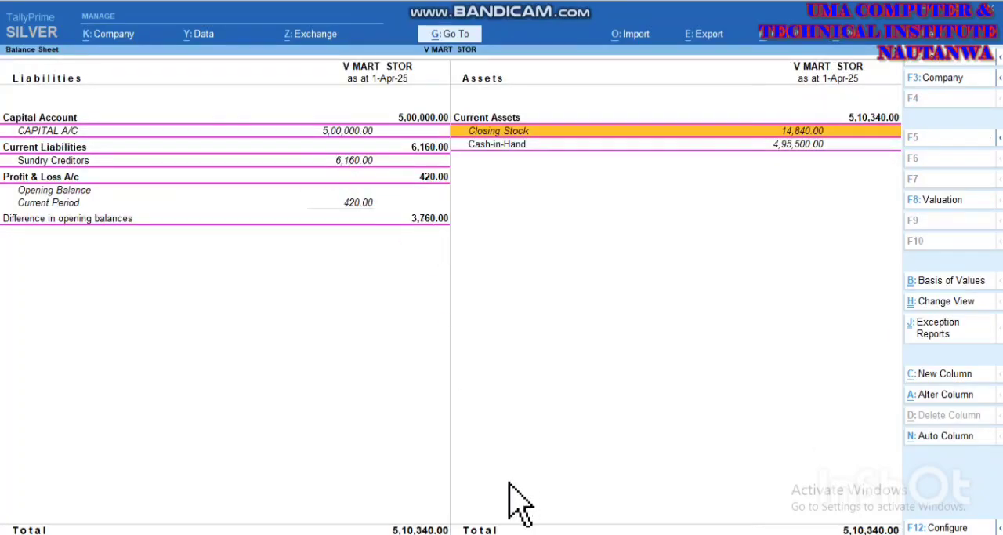